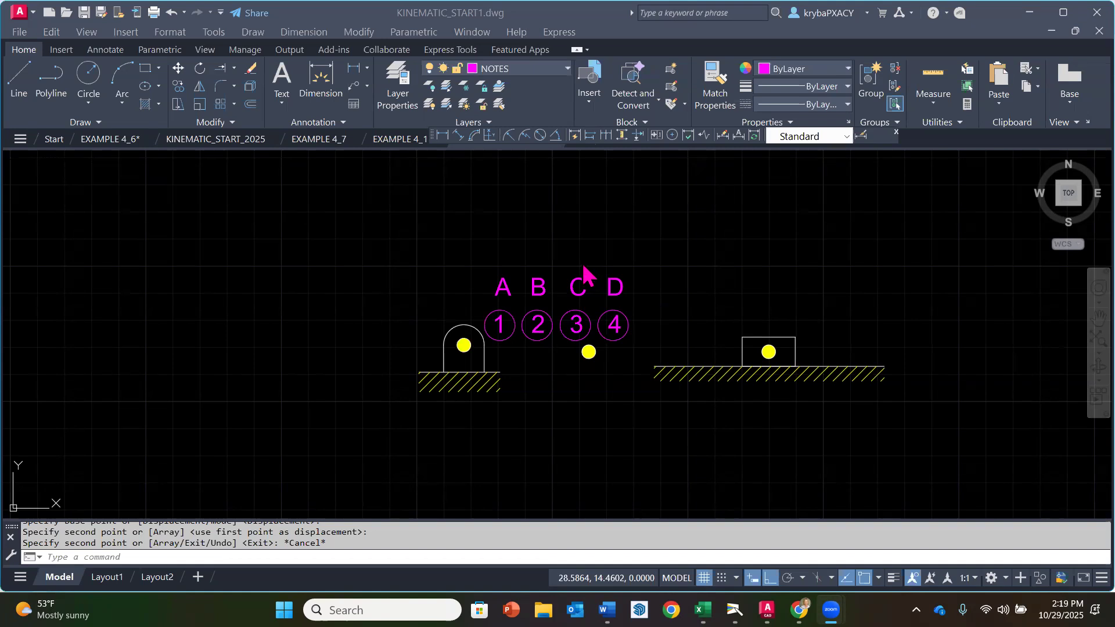
# Step: Save a copy of the drawing as KINEMATIC_START_mm_1 in the Kinematics_BasicMechanisms folder
pyautogui.click(19, 33)
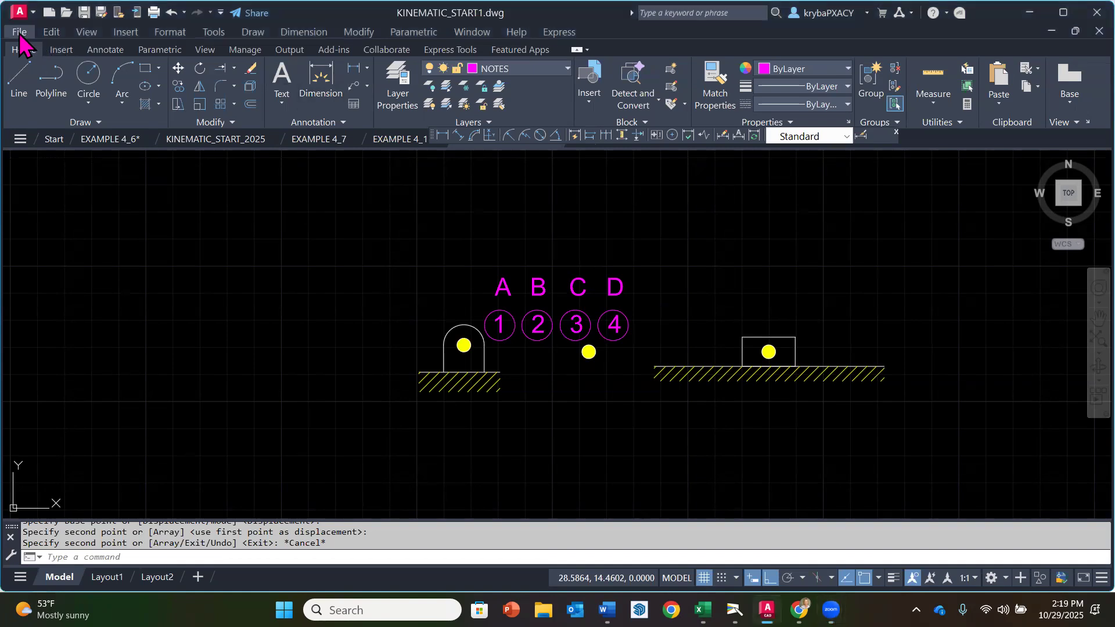
pyautogui.click(20, 30)
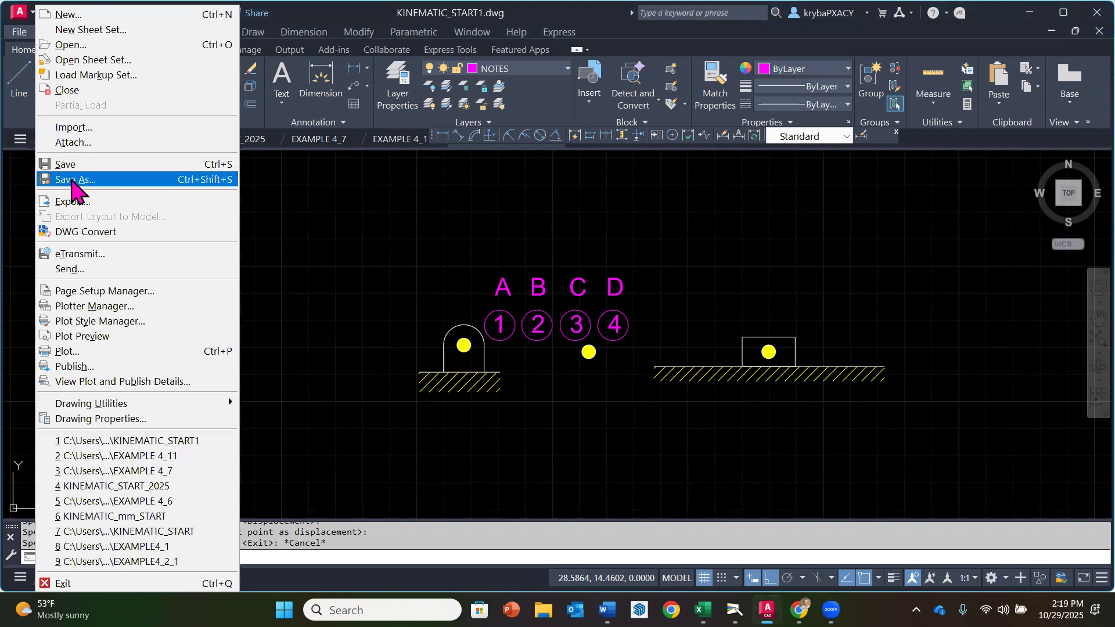
pyautogui.click(72, 180)
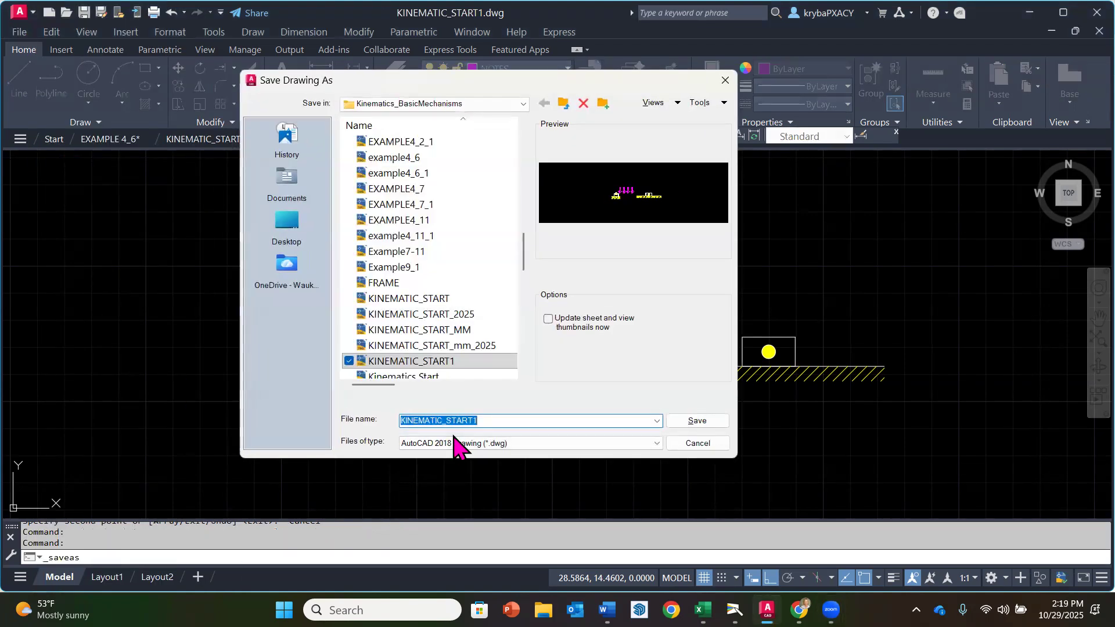
pyautogui.click(495, 420)
pyautogui.press('BackSpace')
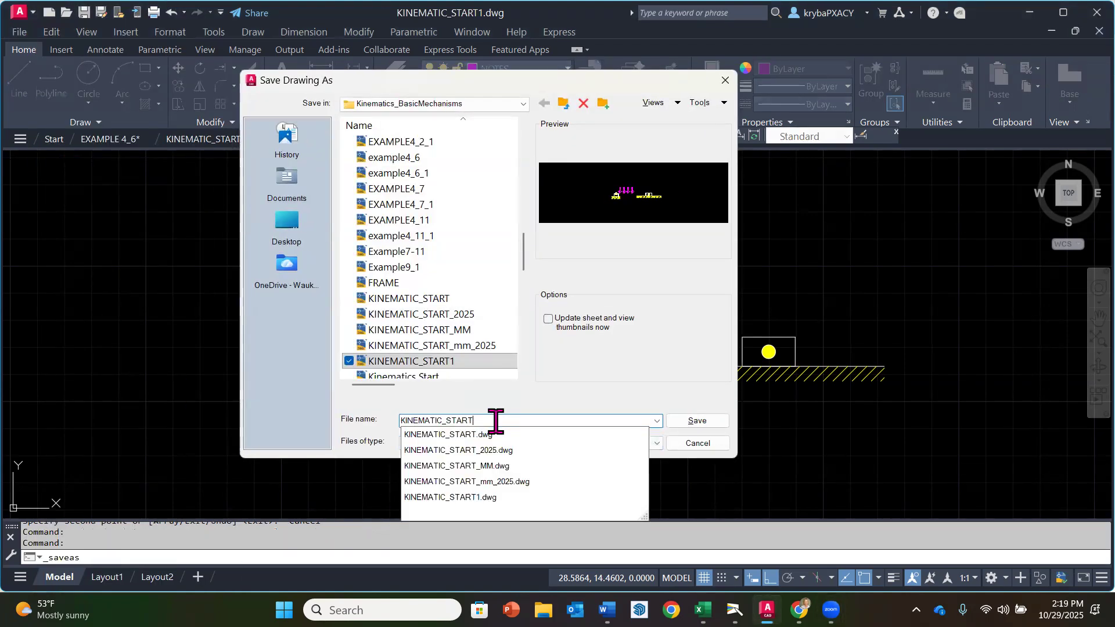
pyautogui.write('_mm_')
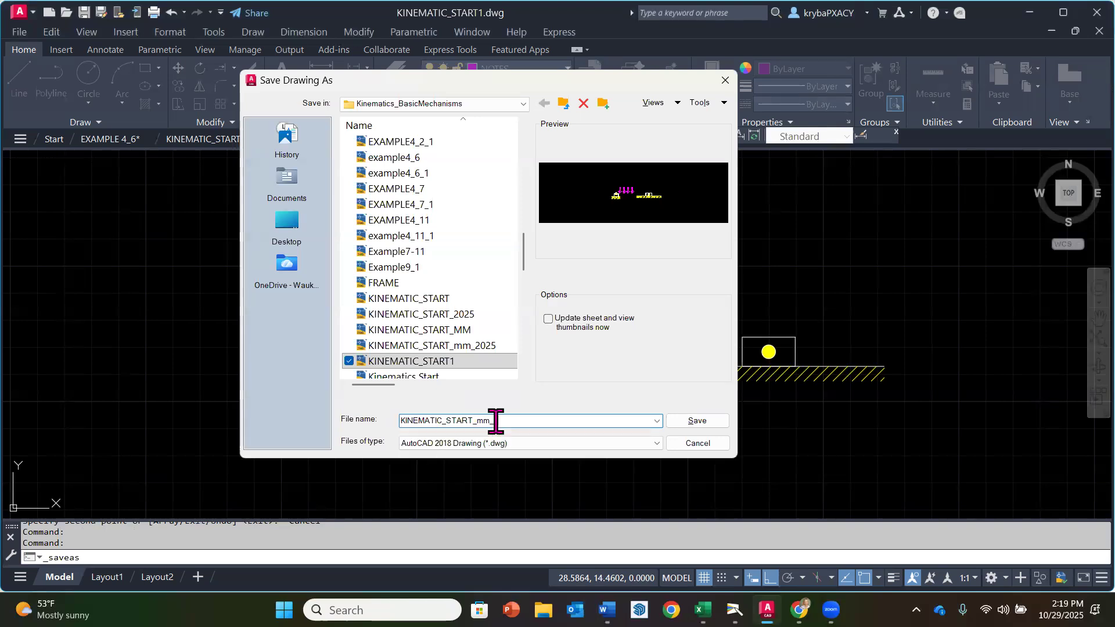
pyautogui.write('1')
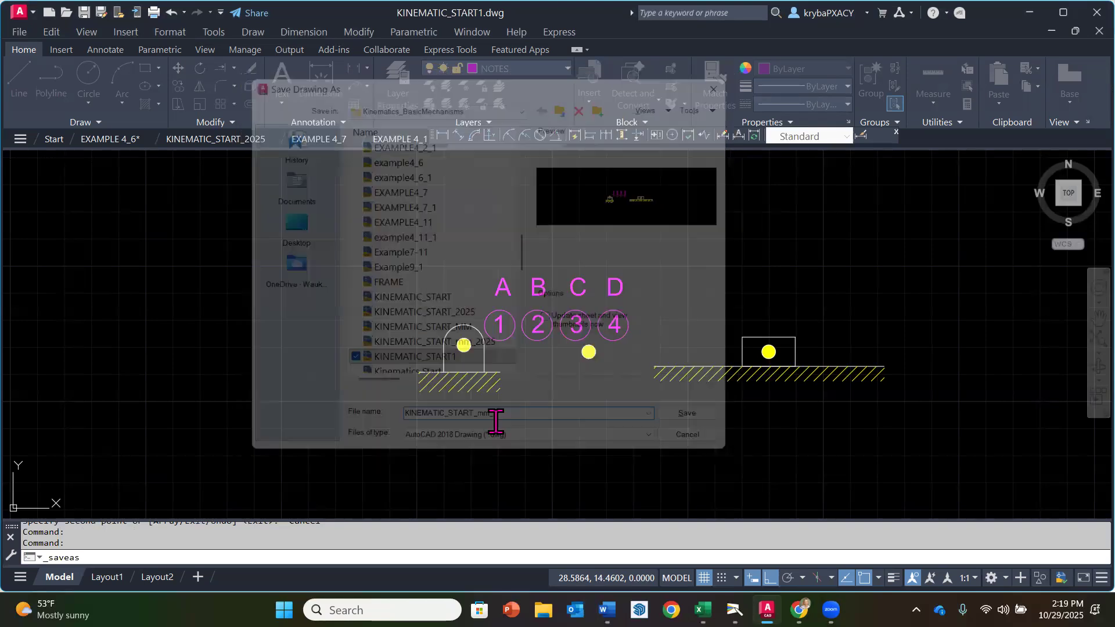
pyautogui.press('Return')
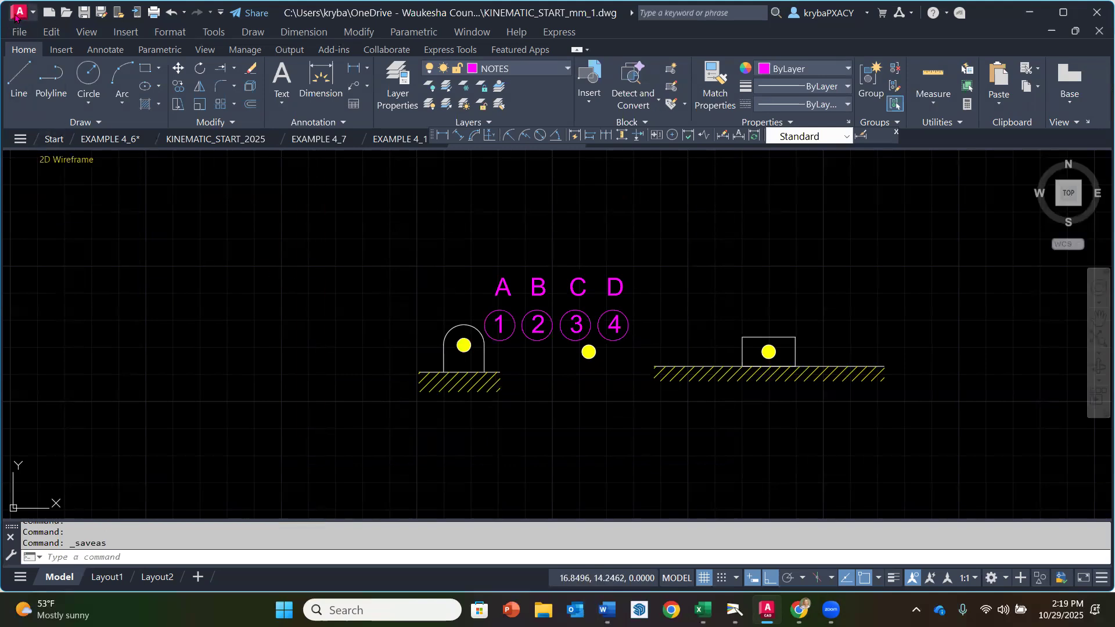
# Step: Configure the drawing units to millimeters for inserted content, with length precision 0.00 and angle precision 0.0
pyautogui.click(18, 13)
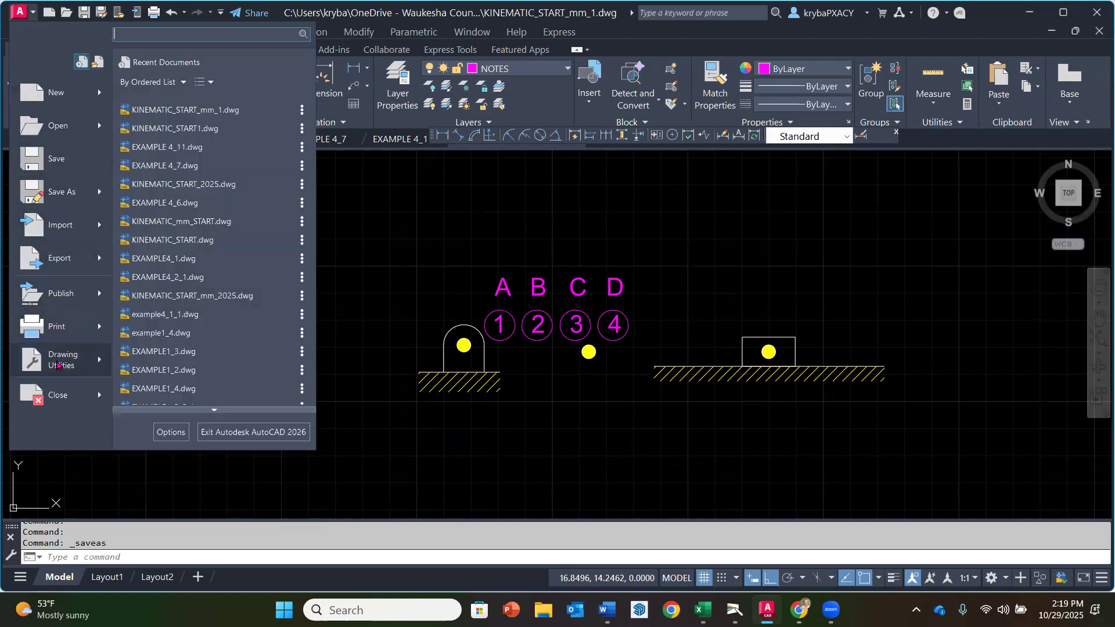
pyautogui.moveTo(56, 364)
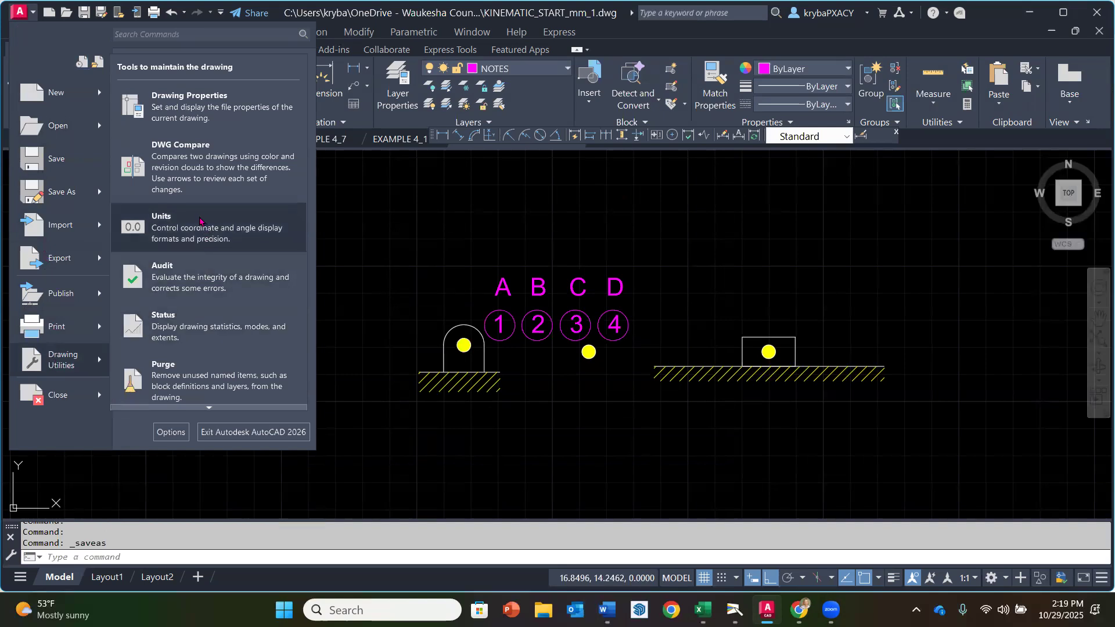
pyautogui.click(199, 219)
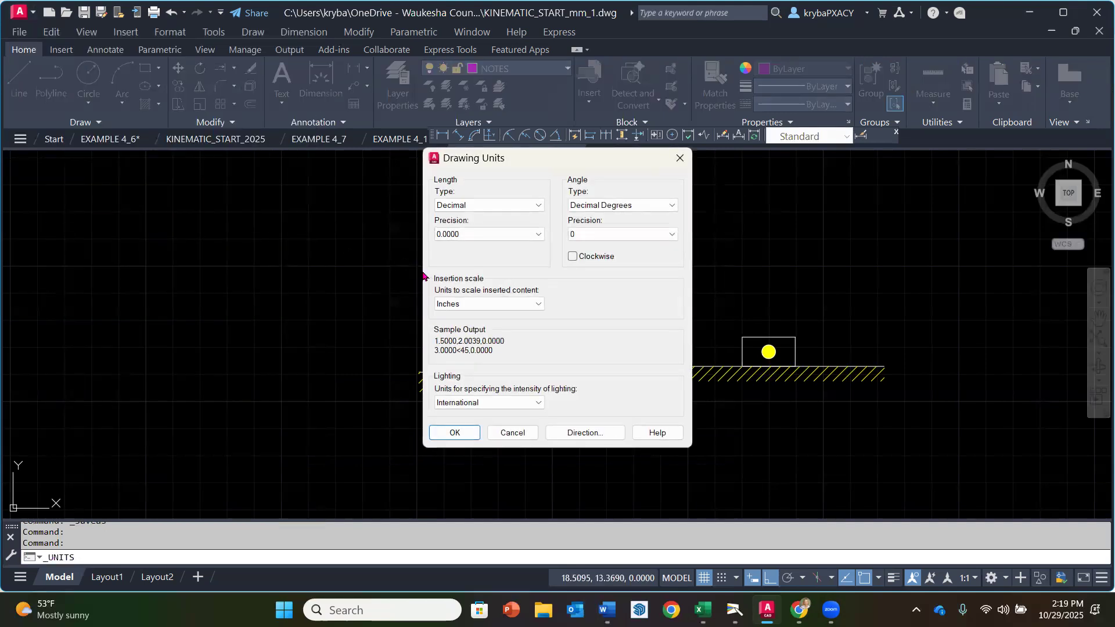
pyautogui.click(533, 308)
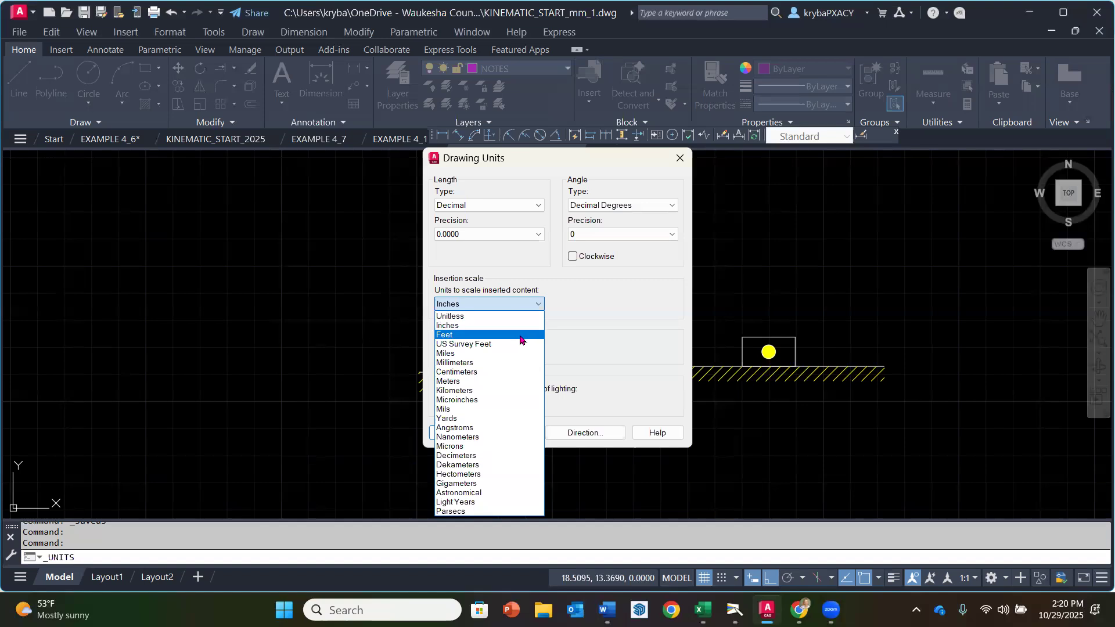
pyautogui.click(503, 366)
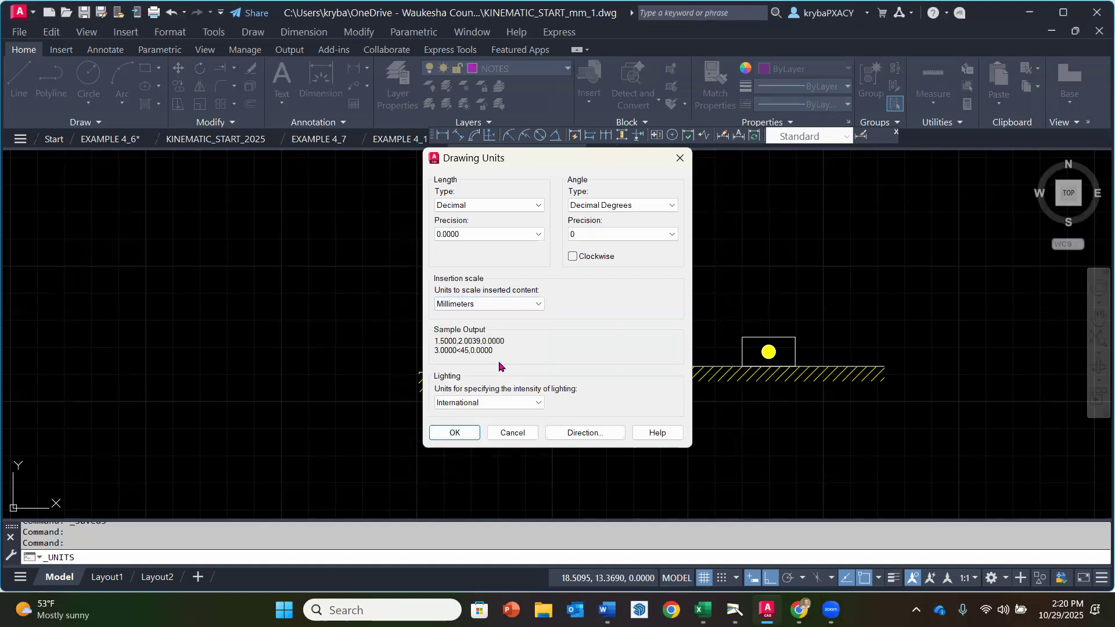
pyautogui.click(537, 234)
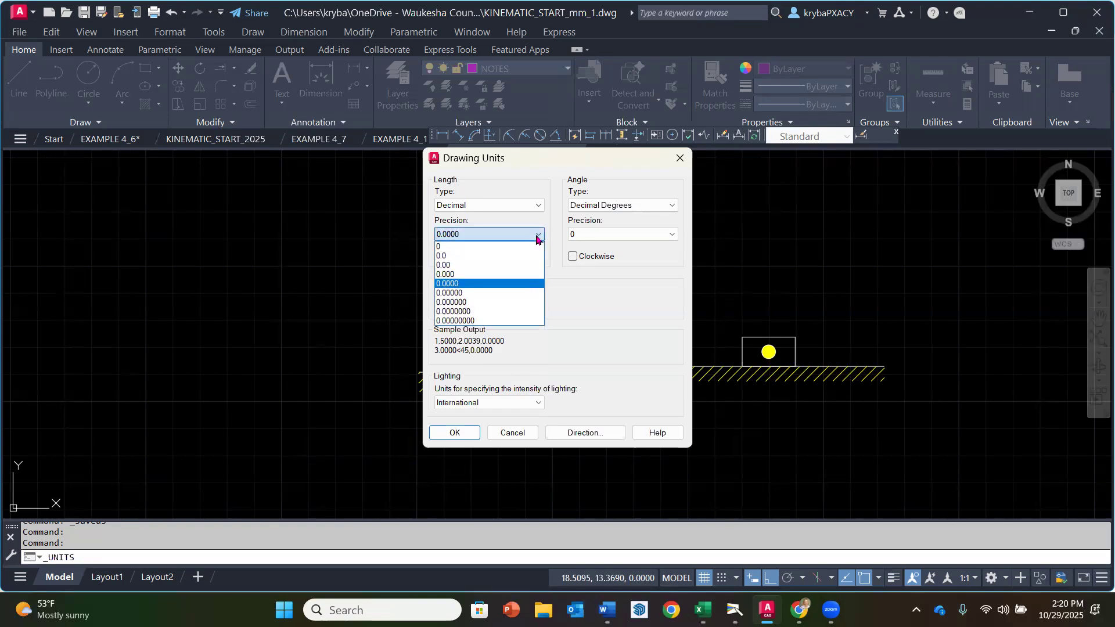
pyautogui.click(504, 265)
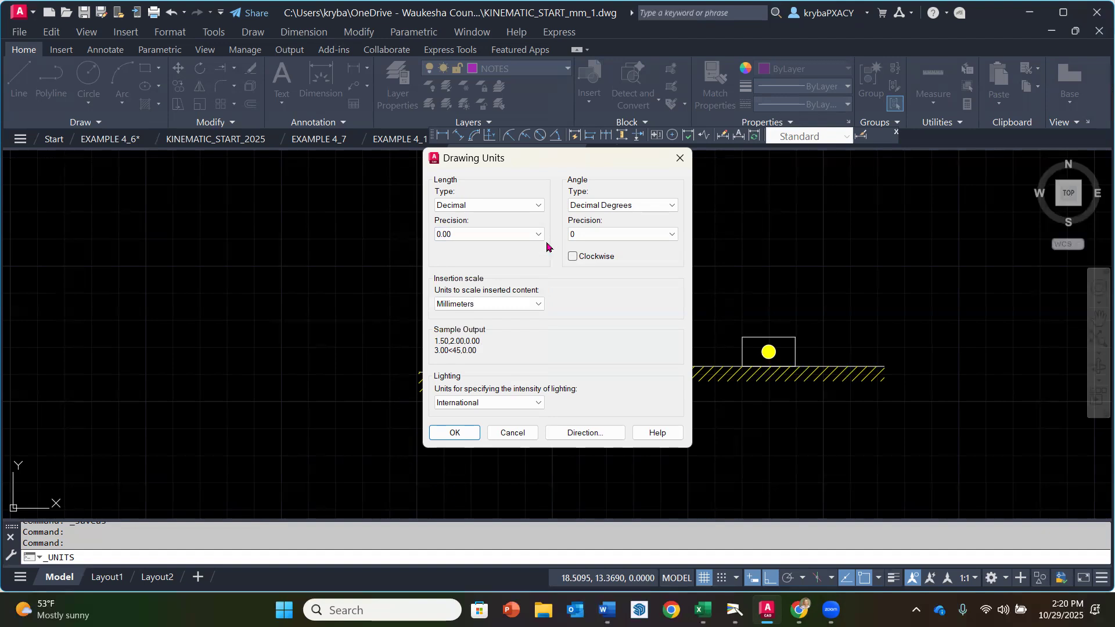
pyautogui.click(625, 238)
pyautogui.click(621, 256)
pyautogui.click(462, 439)
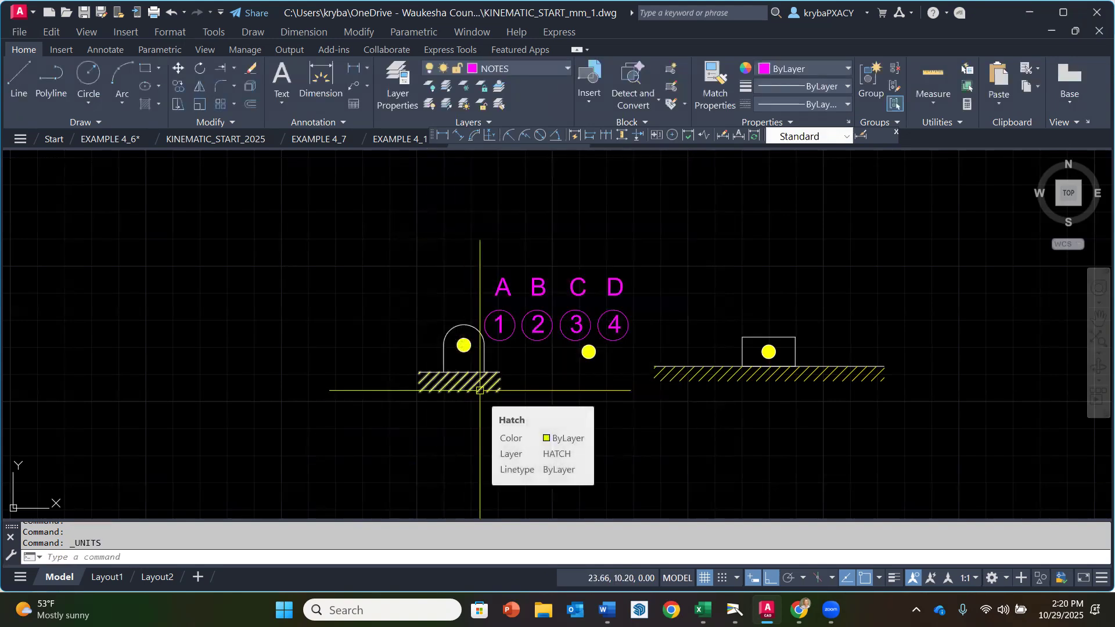
# Step: Add a linear dimension across the width of the round-topped support, placed below its hatched base
pyautogui.scroll(-3, 480, 391)
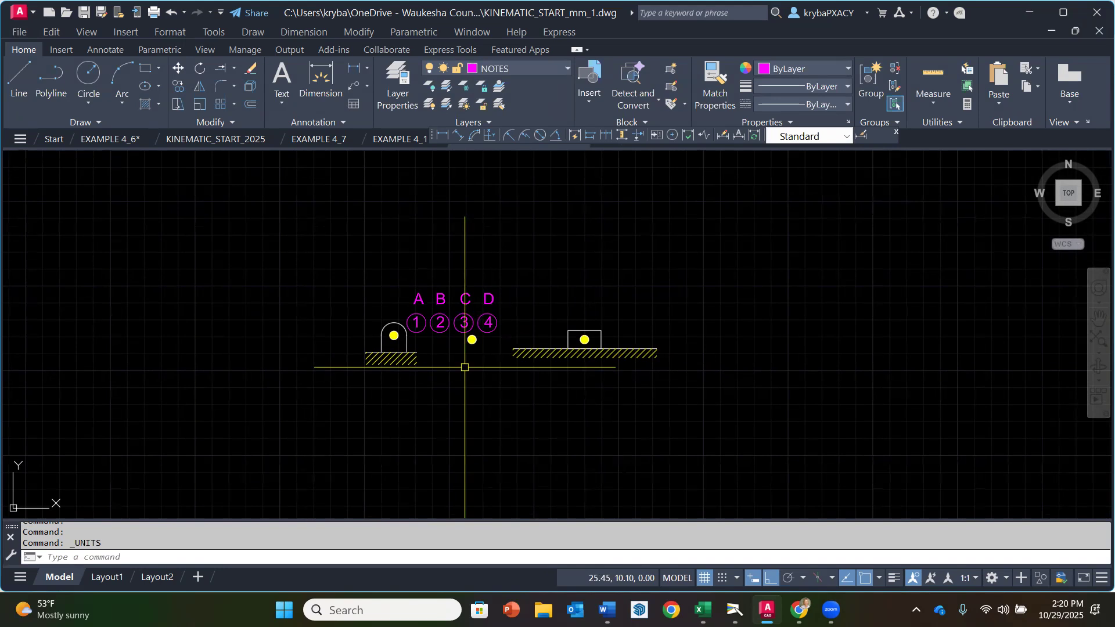
pyautogui.scroll(3, 440, 324)
pyautogui.click(353, 68)
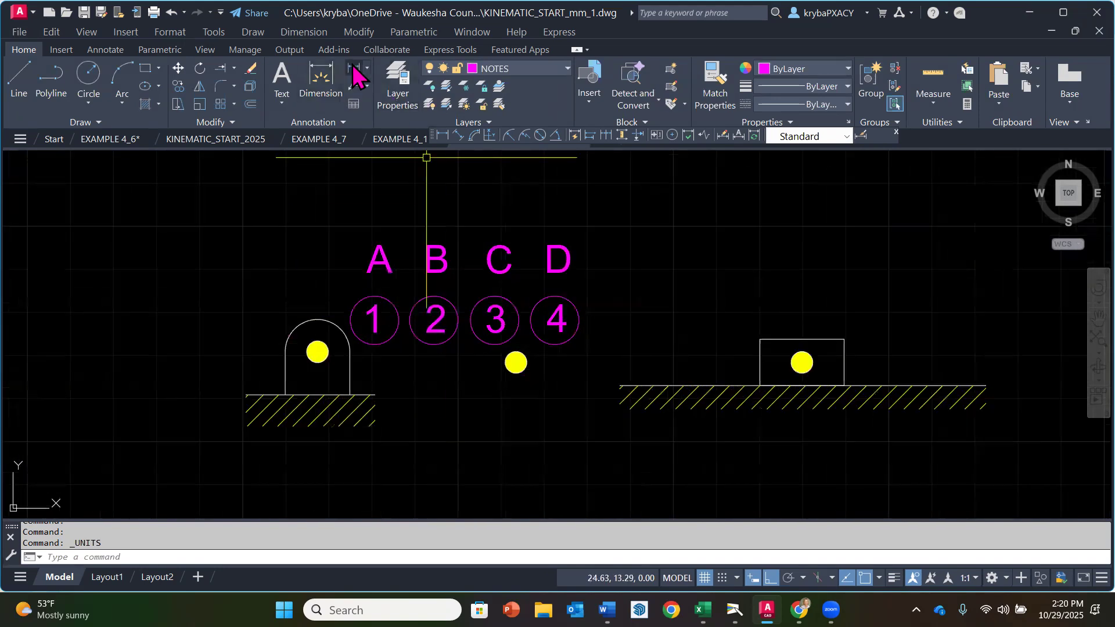
pyautogui.click(287, 360)
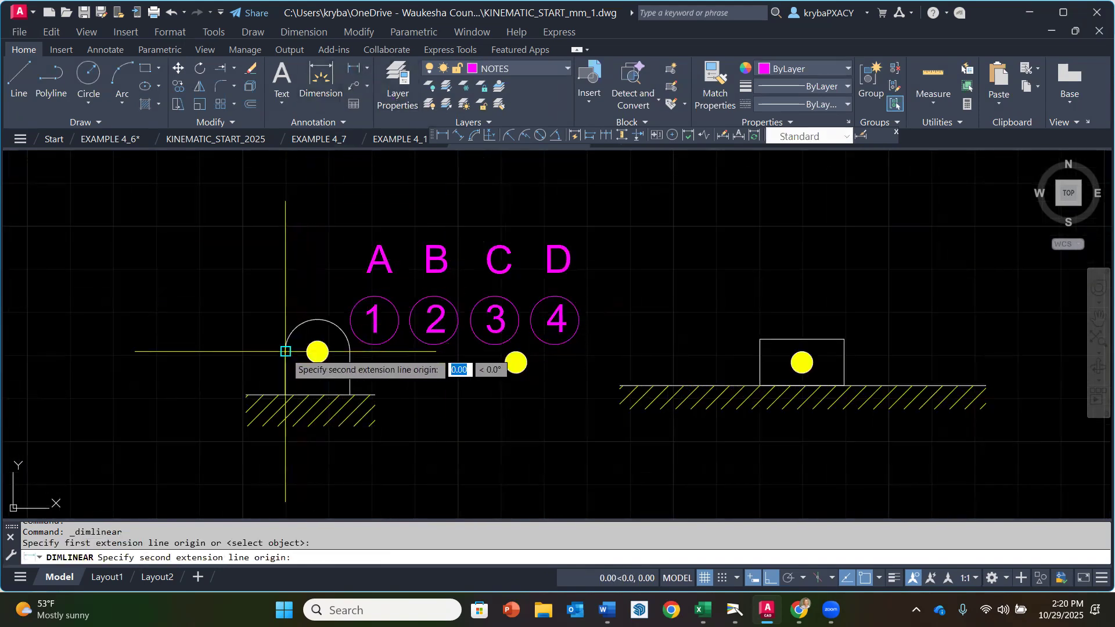
pyautogui.click(350, 353)
pyautogui.click(462, 510)
pyautogui.scroll(-2, 468, 482)
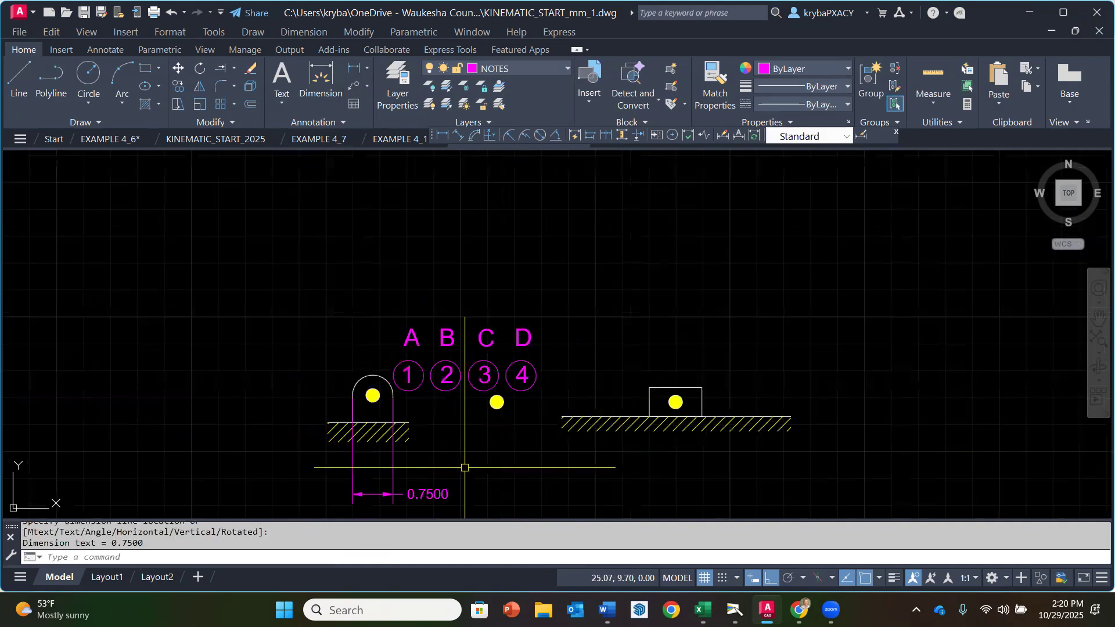
pyautogui.moveTo(469, 477); pyautogui.dragTo(490, 324, button='middle')
pyautogui.scroll(4, 443, 348)
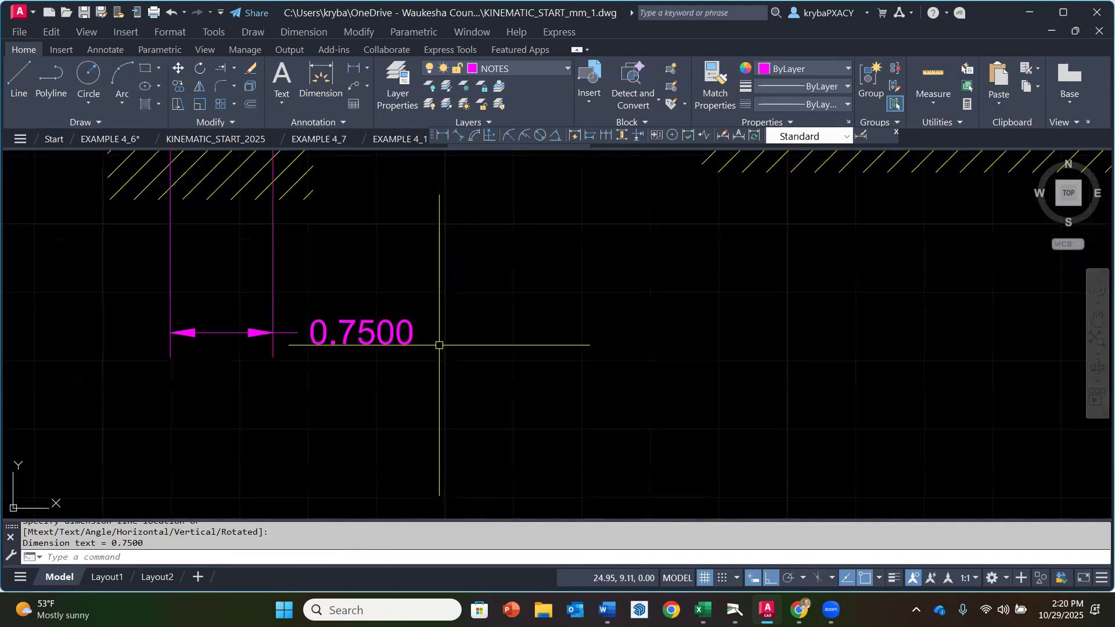
pyautogui.scroll(-2, 486, 354)
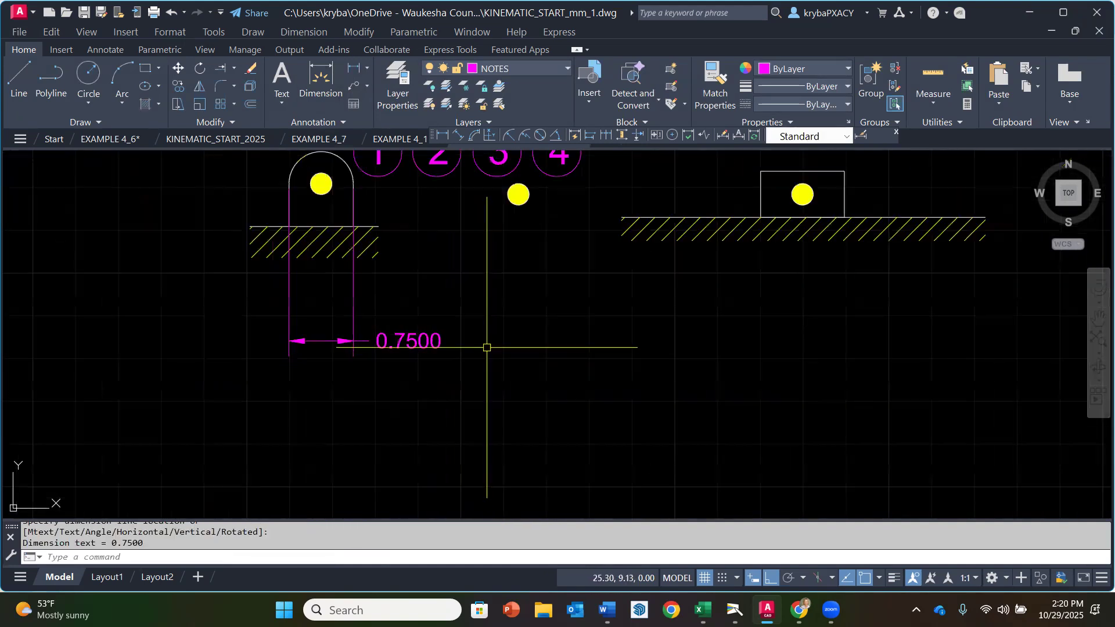
# Step: Erase the linear dimension below the round-topped support
pyautogui.write('E')
pyautogui.press('Return')
pyautogui.click(449, 350)
pyautogui.click(418, 337)
# Step: Scale all the supports, pins, letters and numbered circles by a factor of 25.4 from a base point below the numbered circles
pyautogui.scroll(-2, 416, 368)
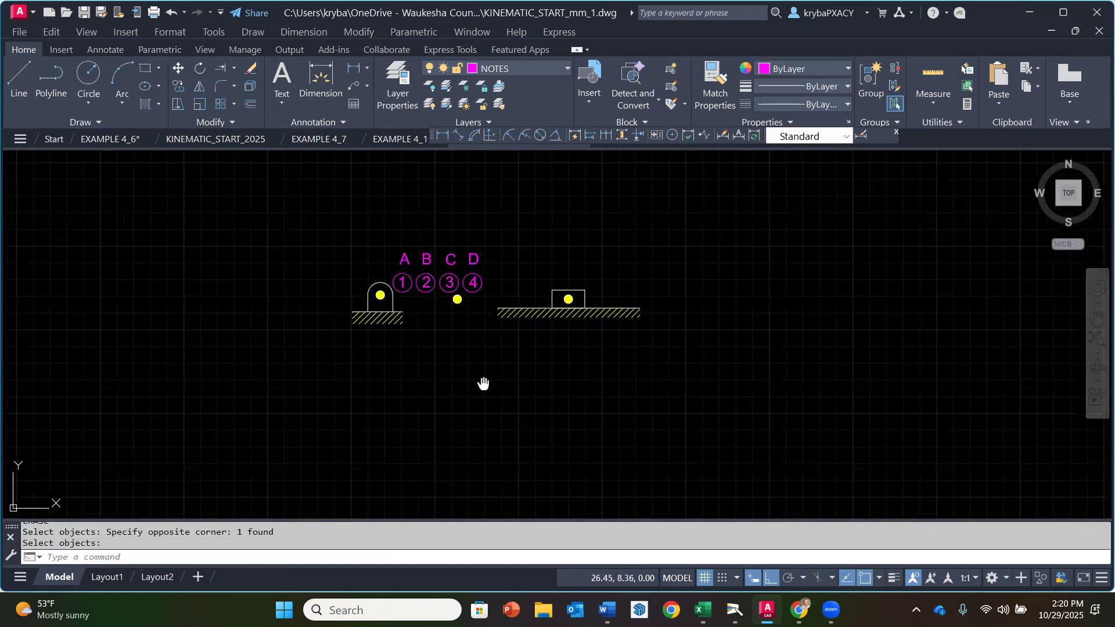
pyautogui.moveTo(482, 381); pyautogui.dragTo(512, 464, button='middle')
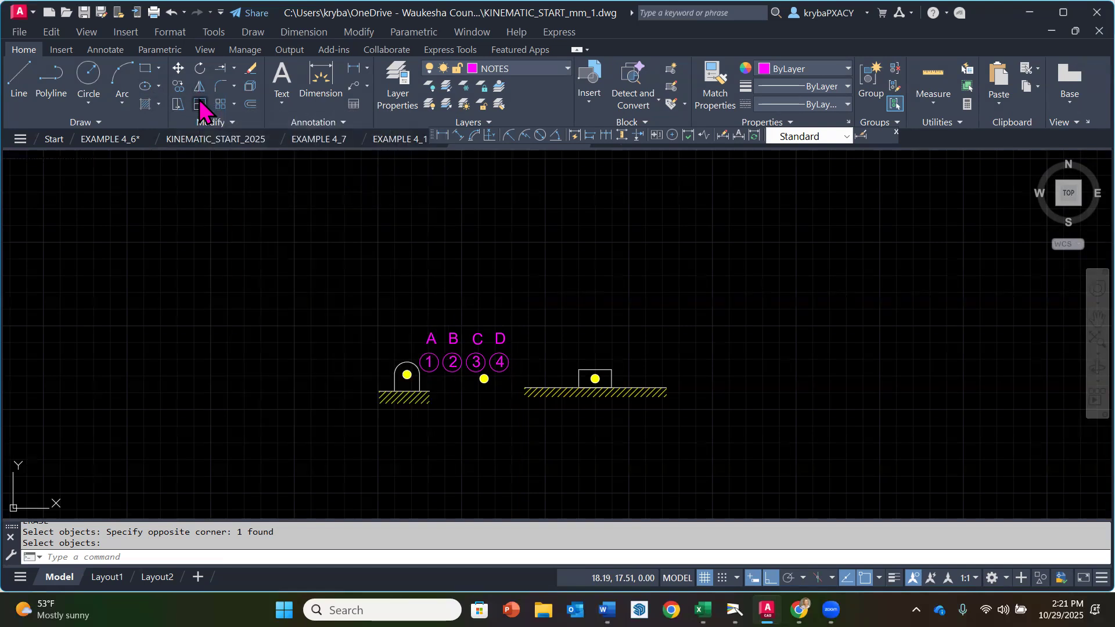
pyautogui.click(199, 105)
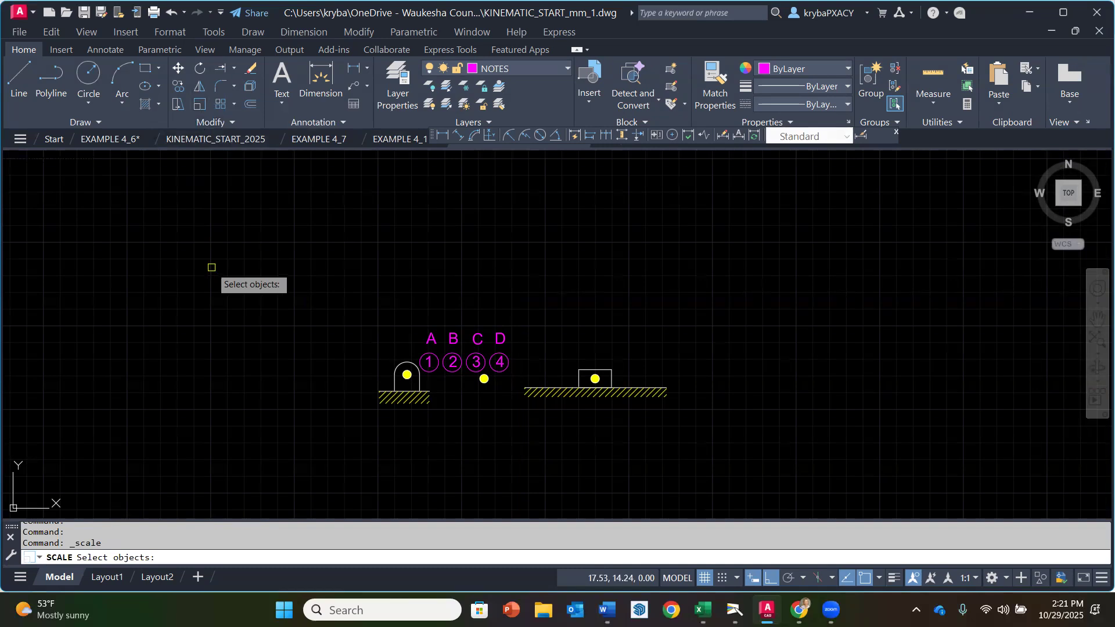
pyautogui.click(317, 283)
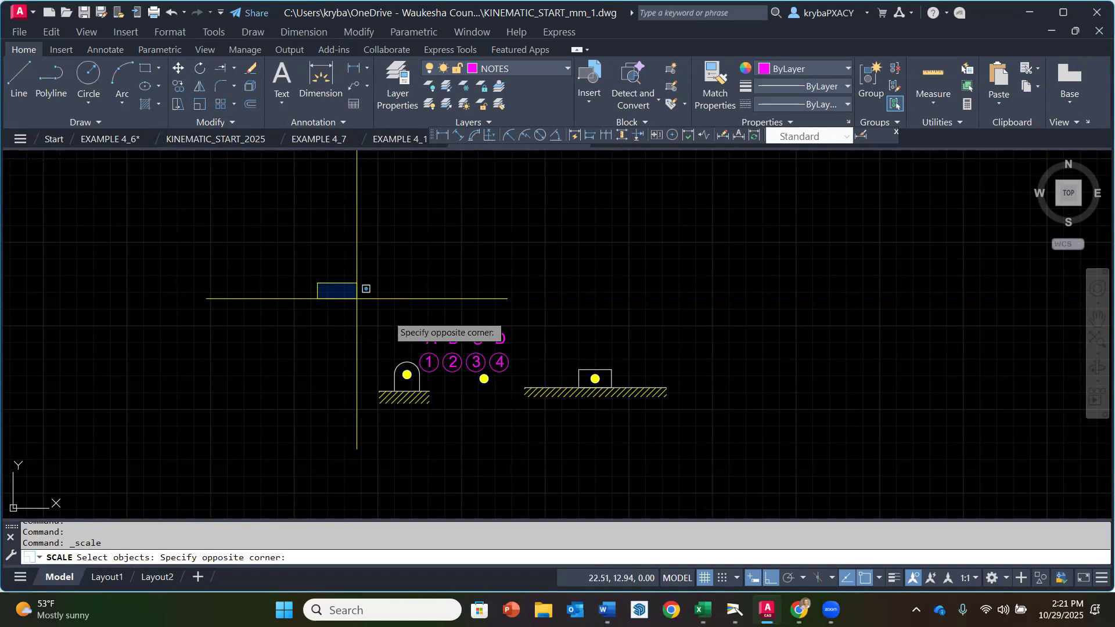
pyautogui.click(695, 443)
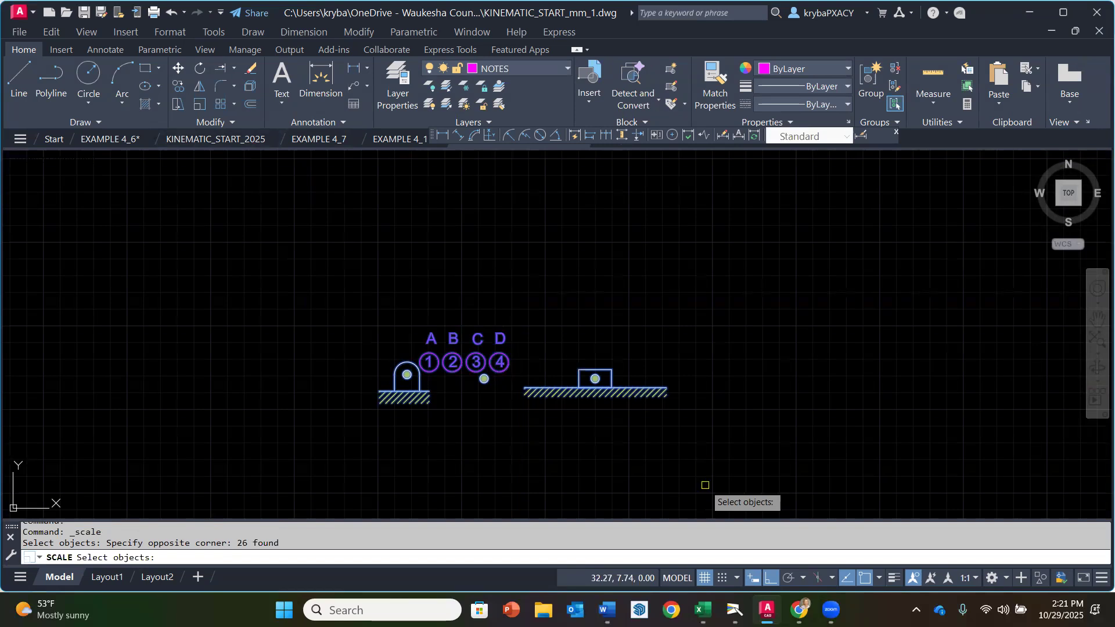
pyautogui.press('Return')
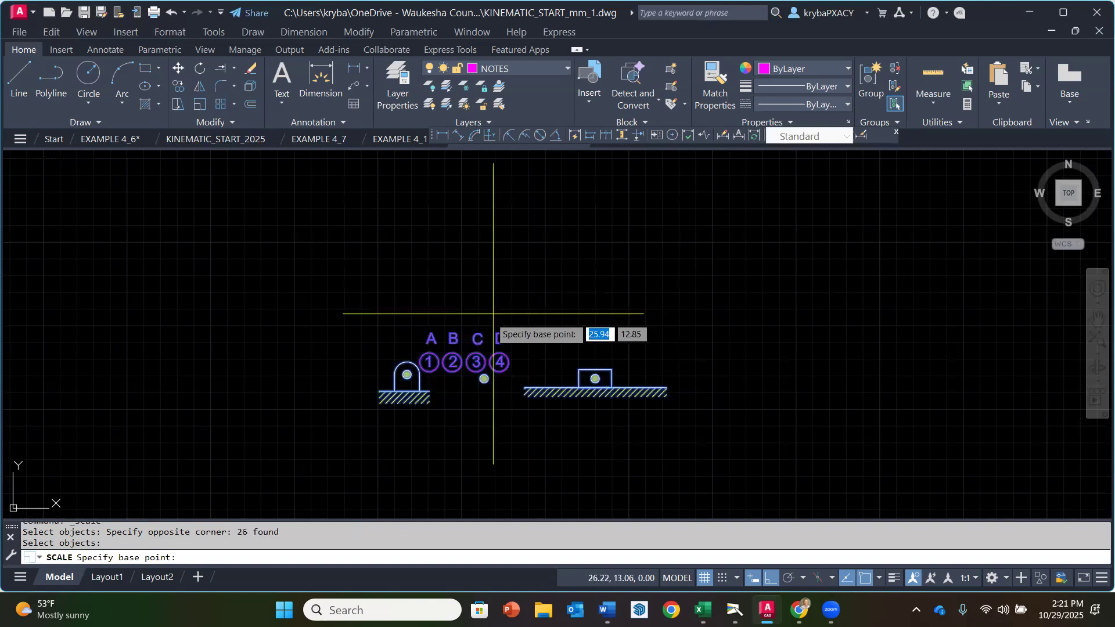
pyautogui.click(471, 395)
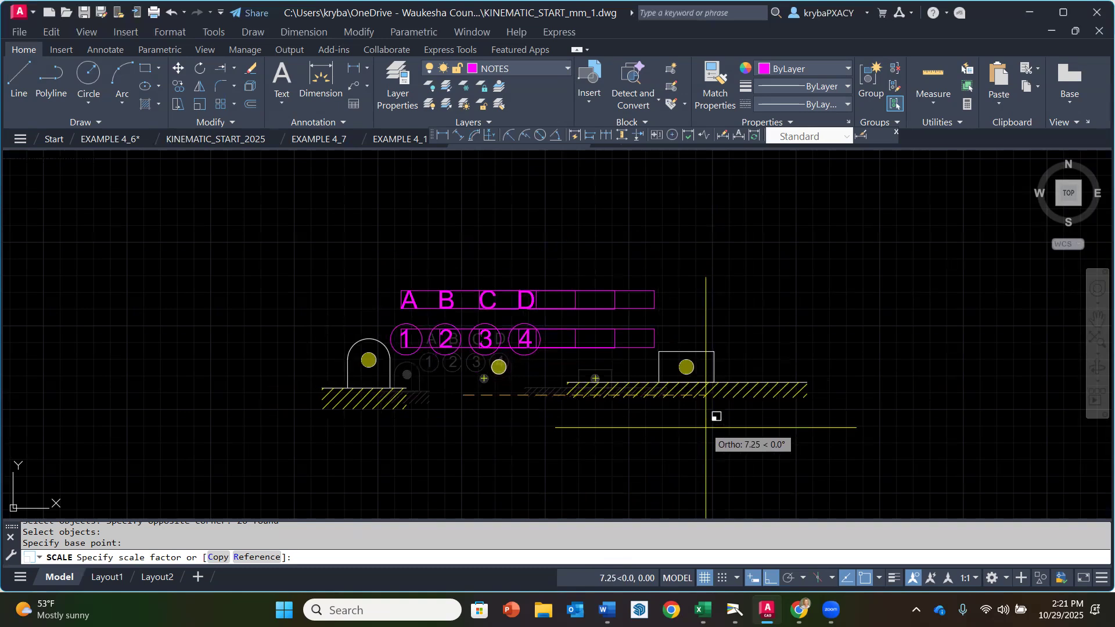
pyautogui.write('25.4')
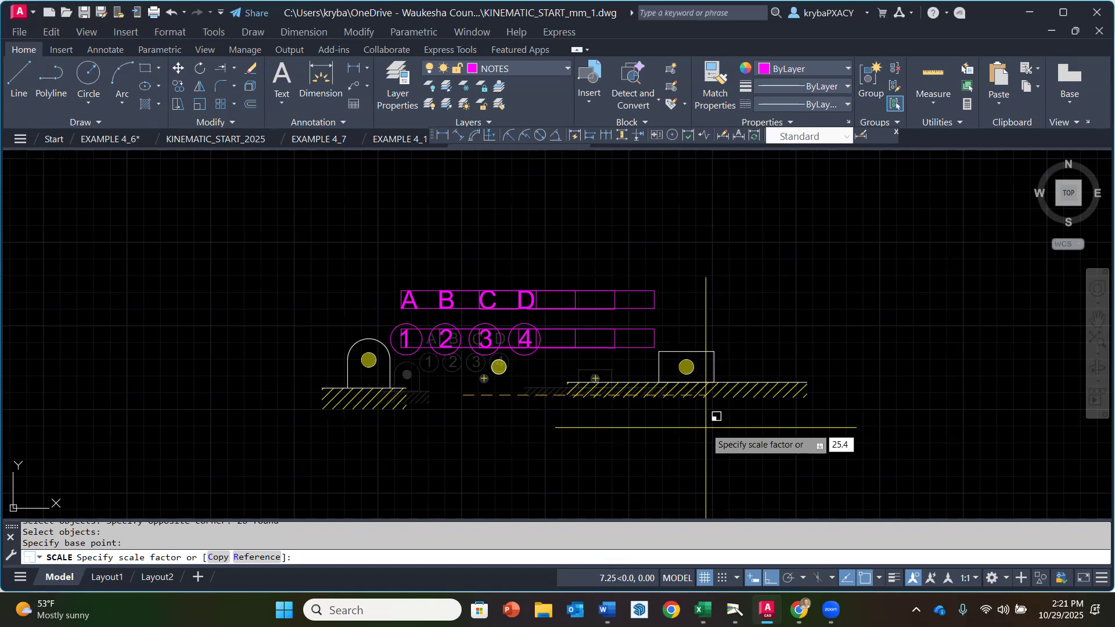
pyautogui.press('Return')
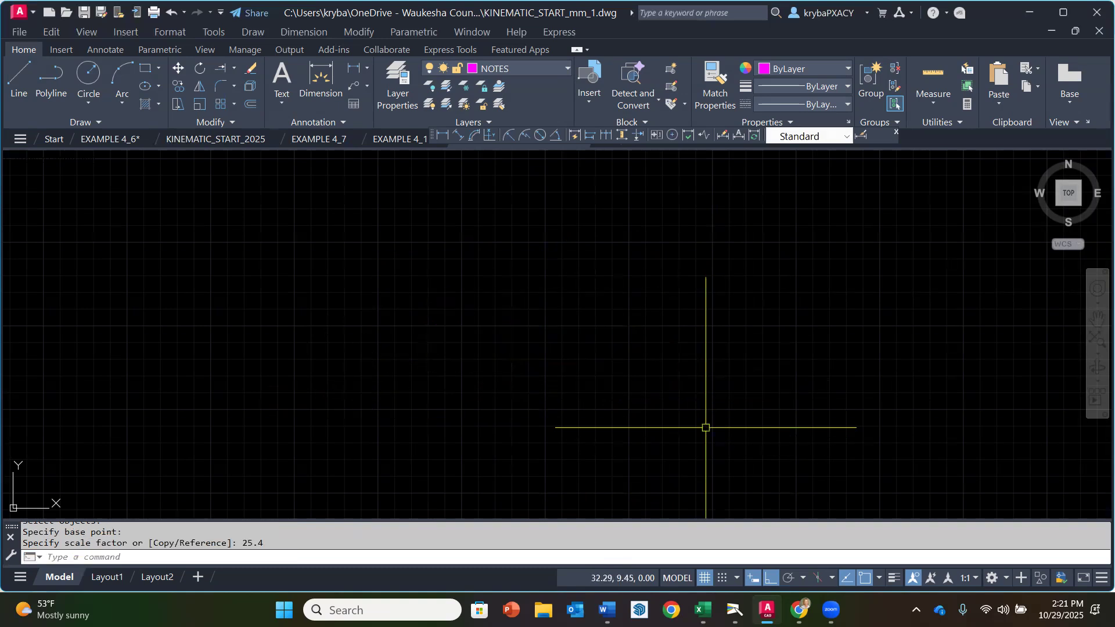
# Step: Zoom to the drawing's extents and center the scaled mechanism symbols in the view
pyautogui.write('z')
pyautogui.press('Return')
pyautogui.write('e')
pyautogui.press('Return')
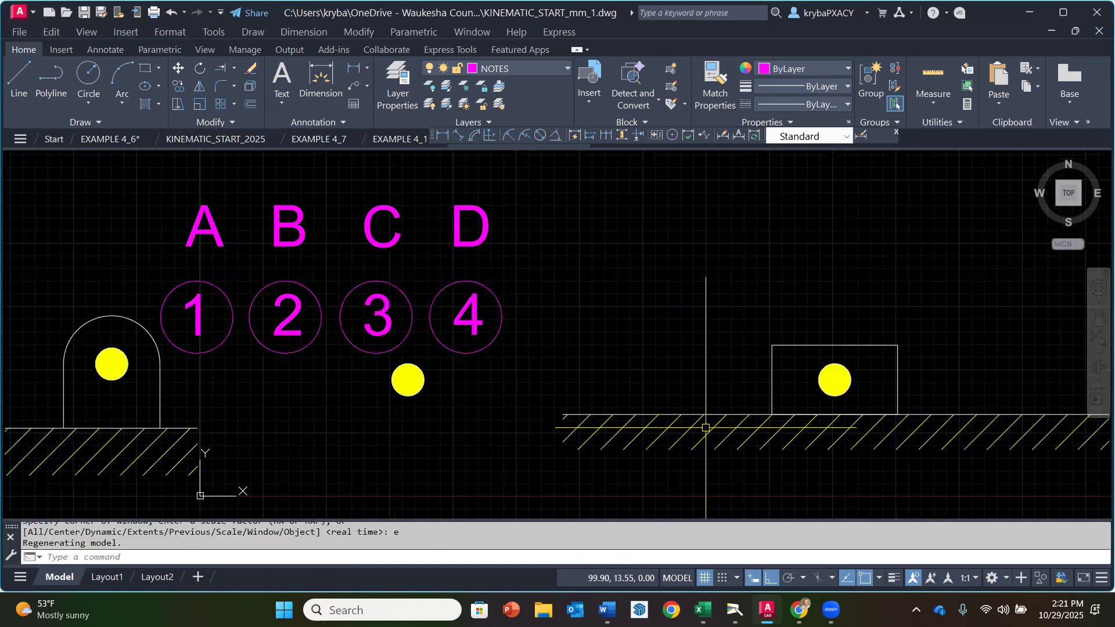
pyautogui.scroll(-4, 349, 390)
pyautogui.moveTo(341, 394); pyautogui.dragTo(633, 382, button='middle')
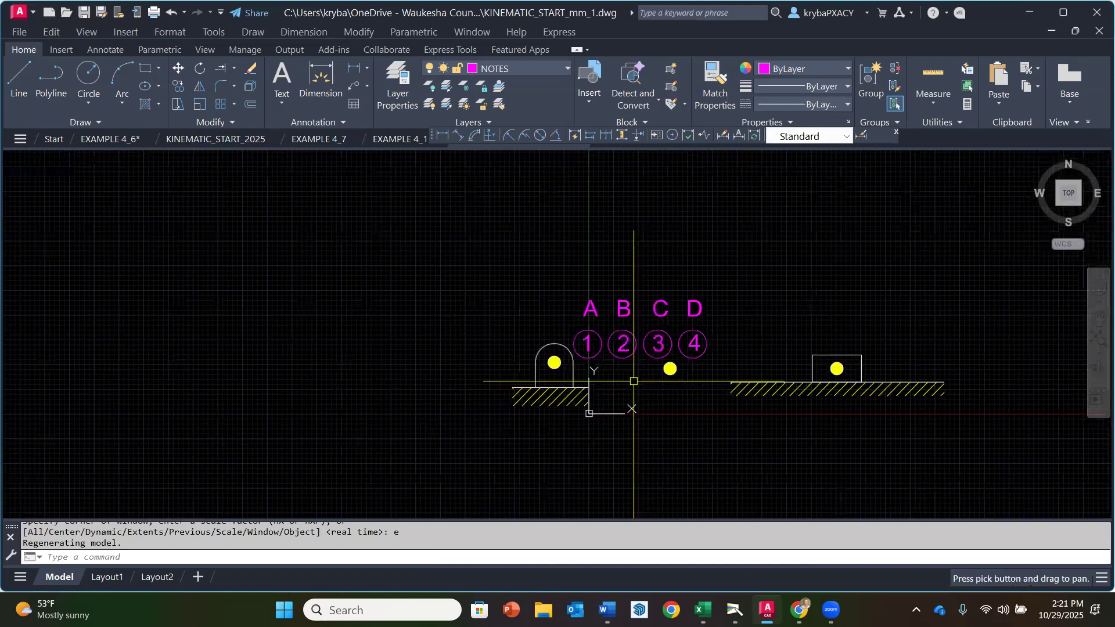
pyautogui.scroll(-2, 634, 381)
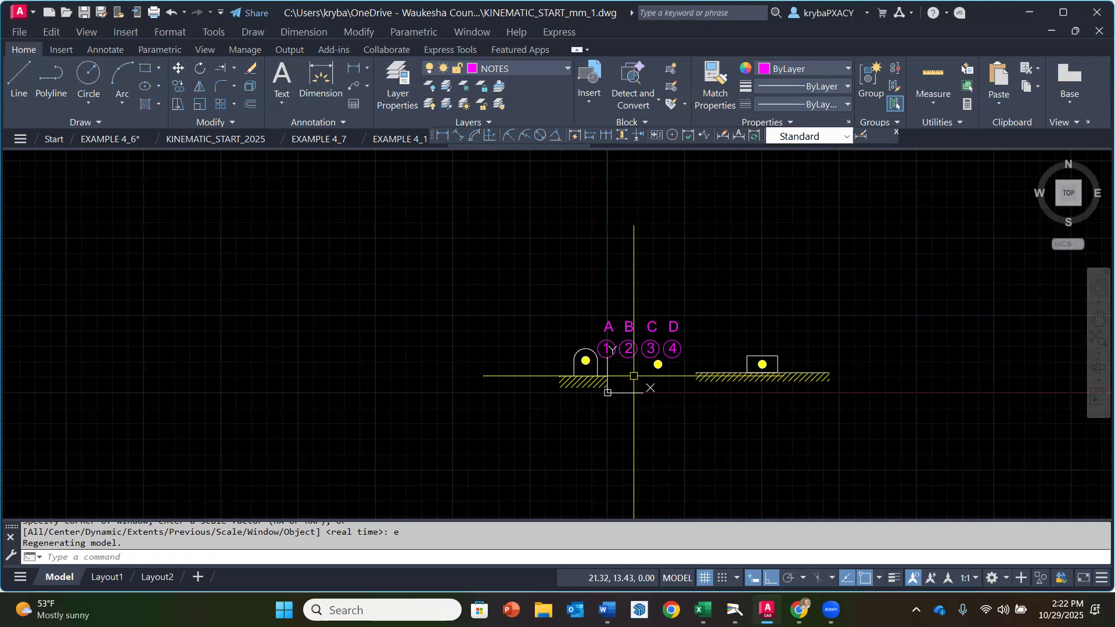
pyautogui.moveTo(624, 381); pyautogui.dragTo(513, 375, button='middle')
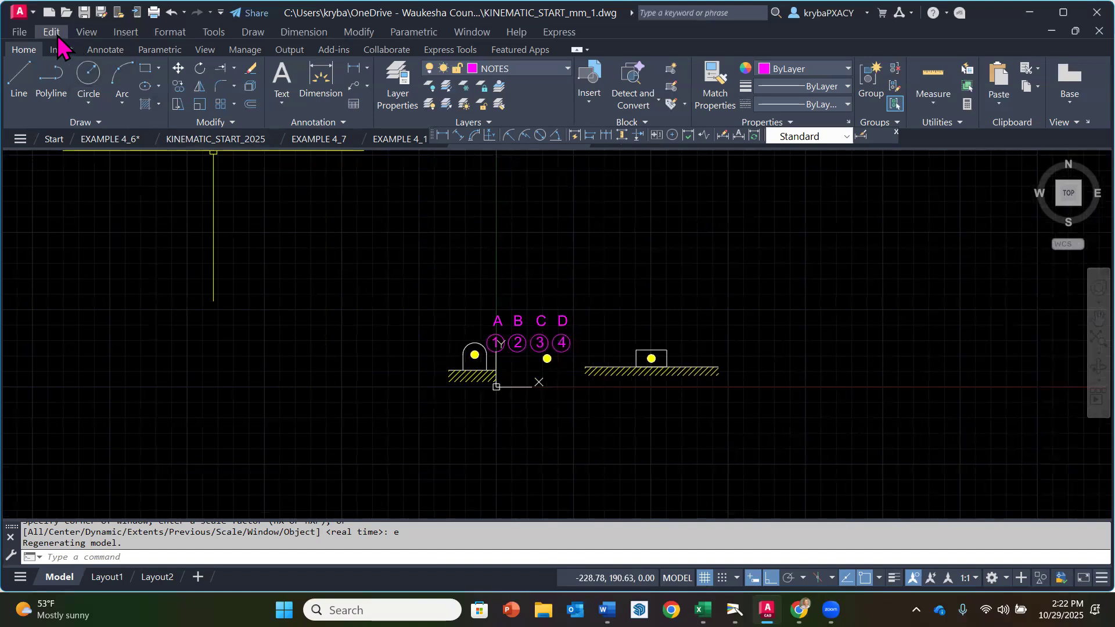
# Step: Save the millimeter version of the drawing
pyautogui.click(19, 32)
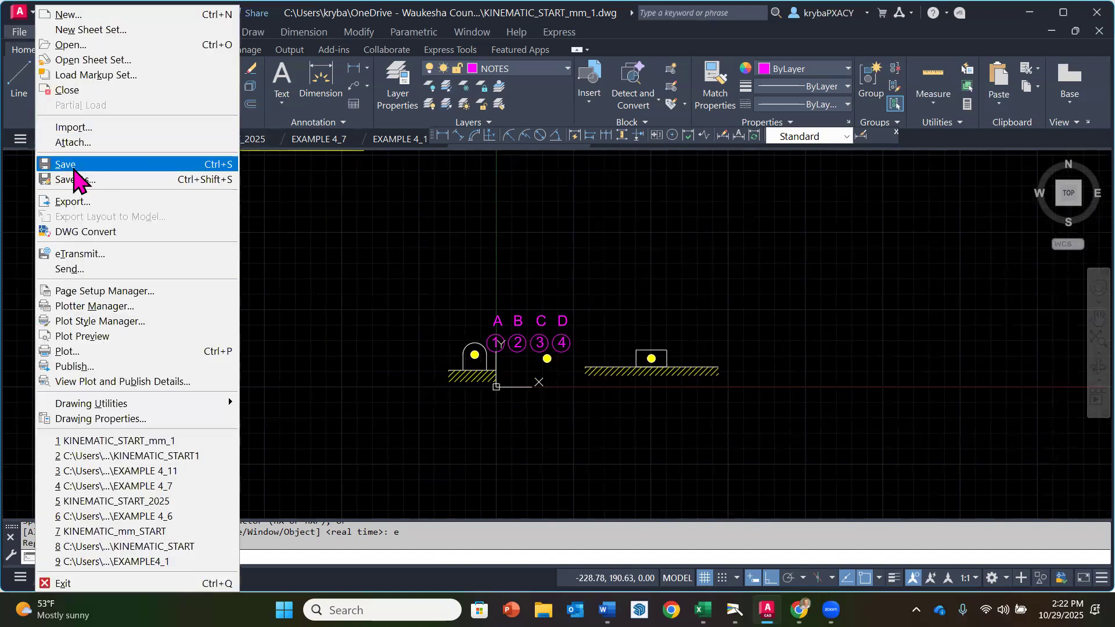
pyautogui.click(71, 166)
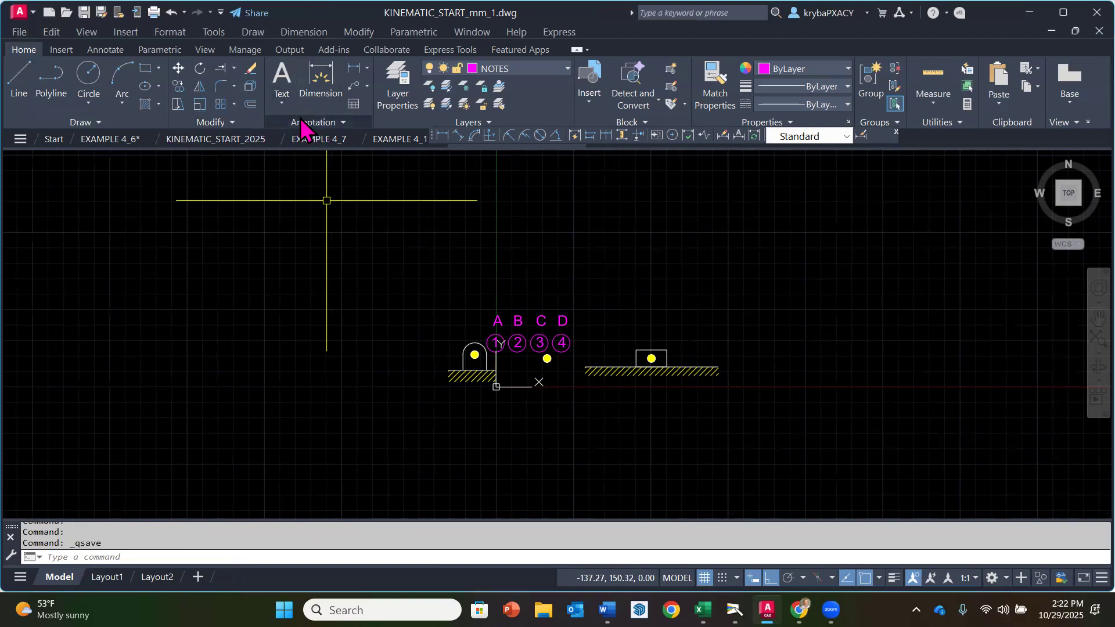
# Step: Modify the Standard dimension style so its dimension lines use ByLayer for color, linetype and lineweight
pyautogui.click(106, 50)
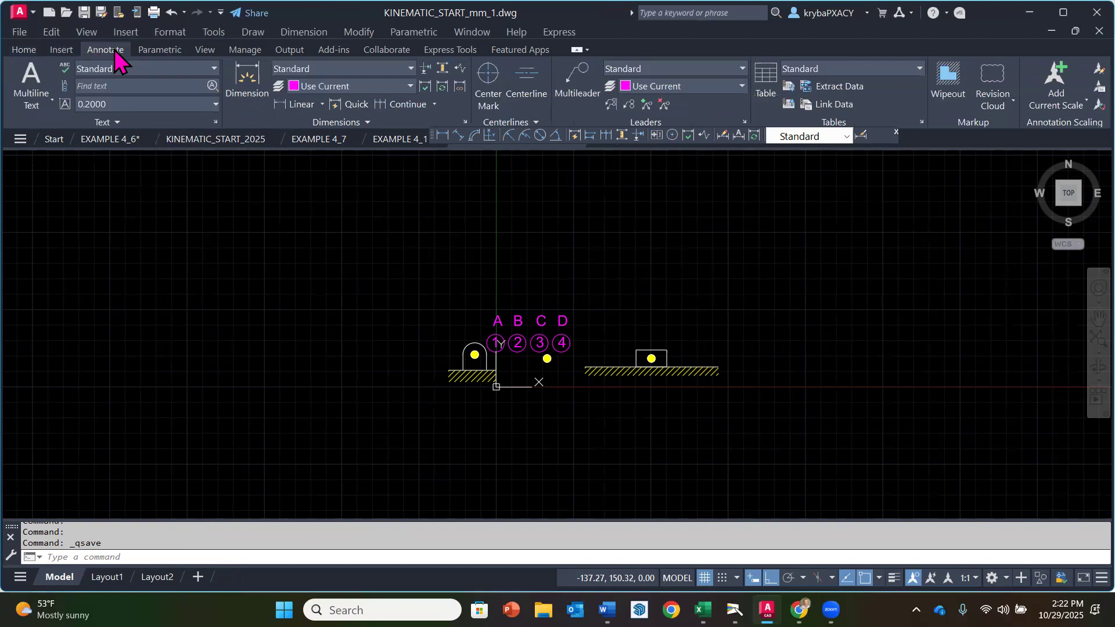
pyautogui.click(465, 122)
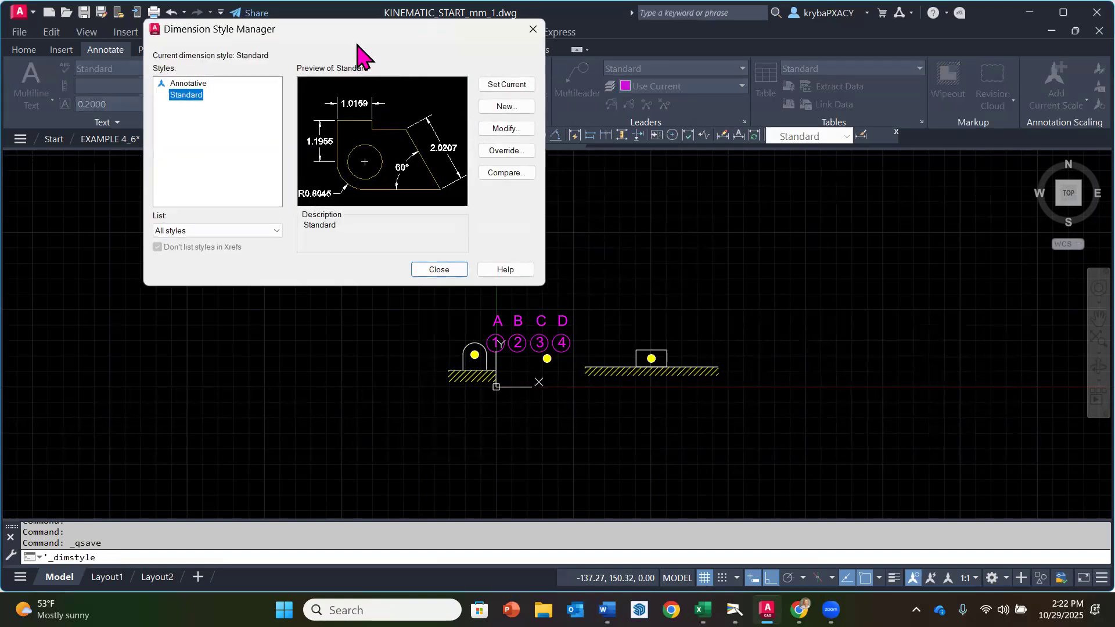
pyautogui.moveTo(374, 37); pyautogui.dragTo(541, 87)
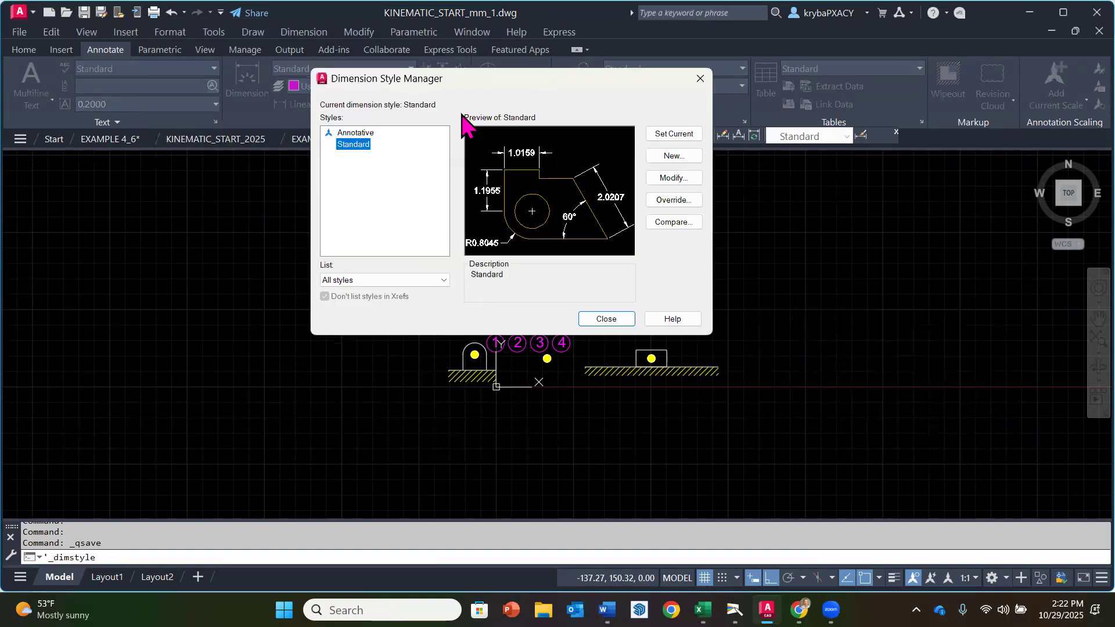
pyautogui.click(671, 179)
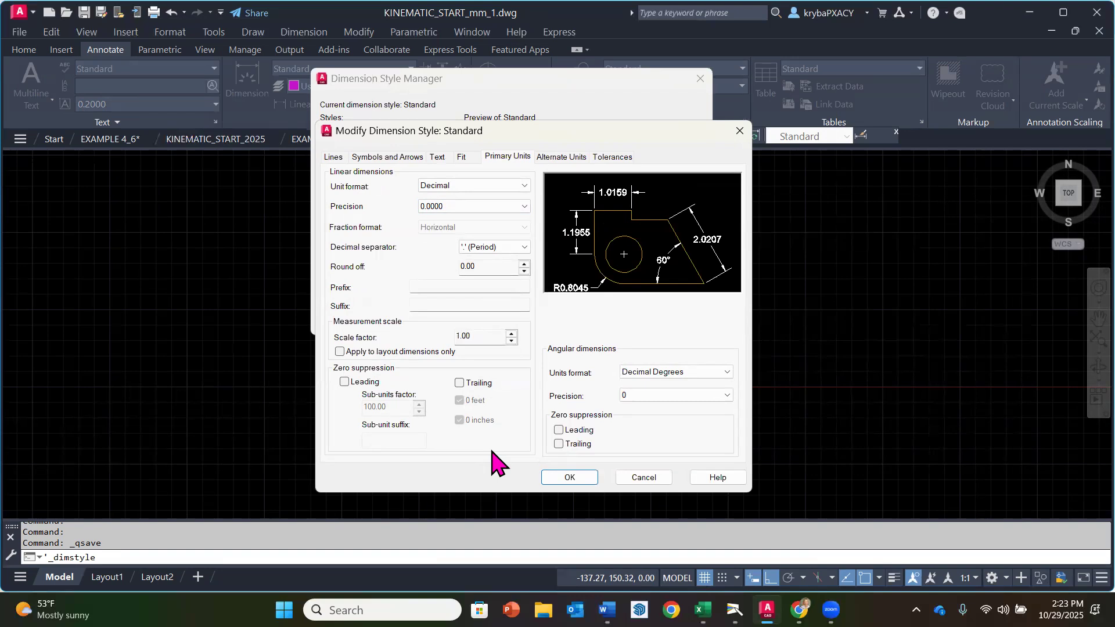
pyautogui.click(337, 160)
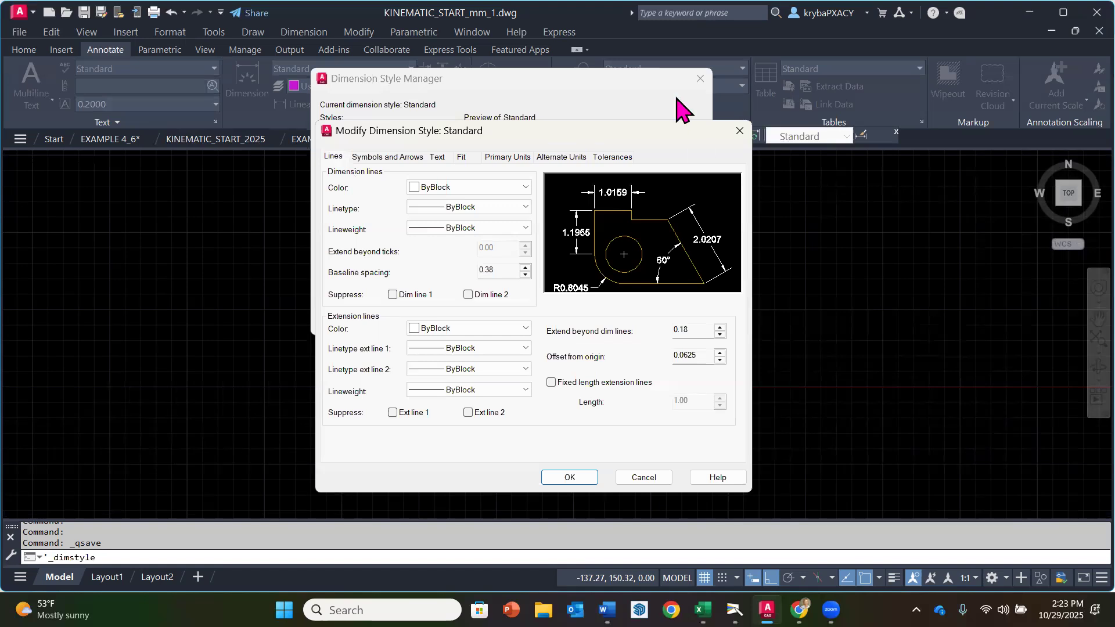
pyautogui.click(525, 186)
pyautogui.click(488, 205)
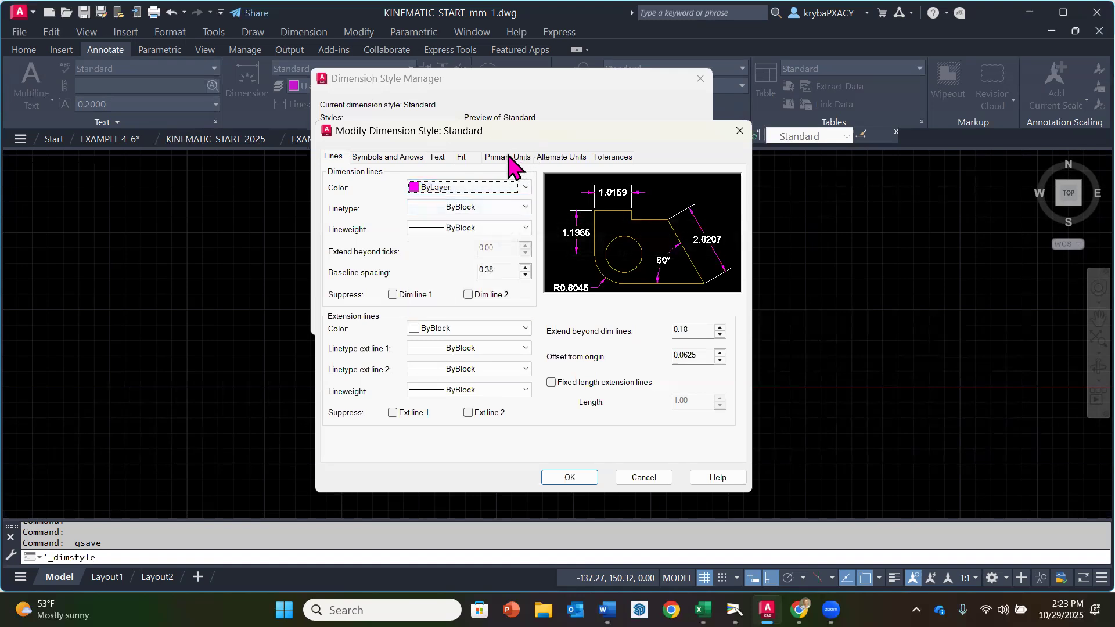
pyautogui.click(491, 207)
pyautogui.click(493, 218)
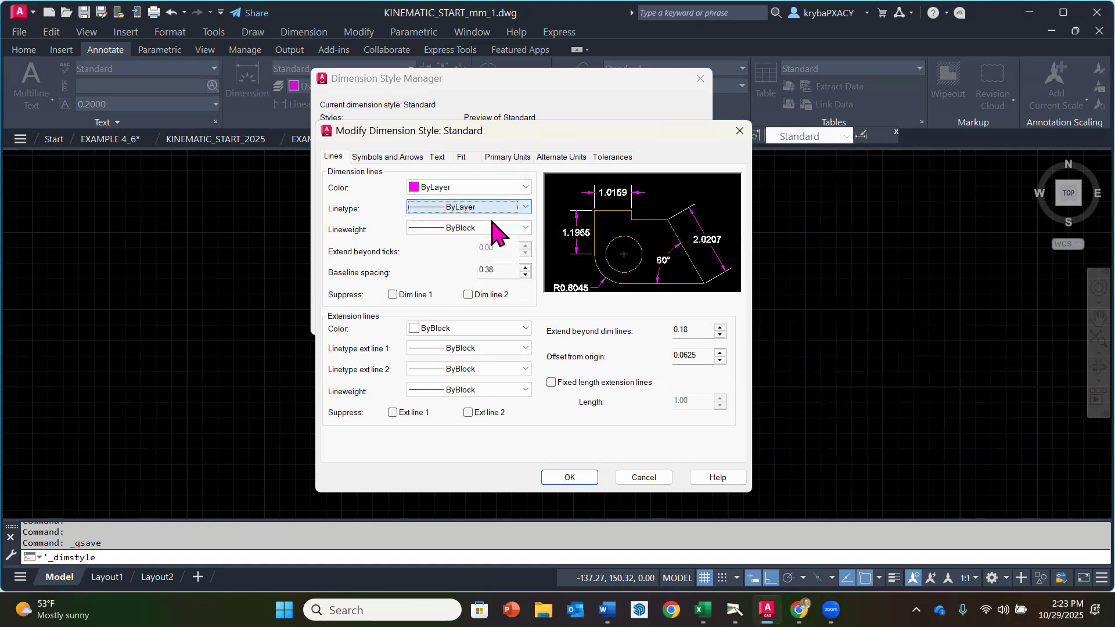
pyautogui.click(491, 228)
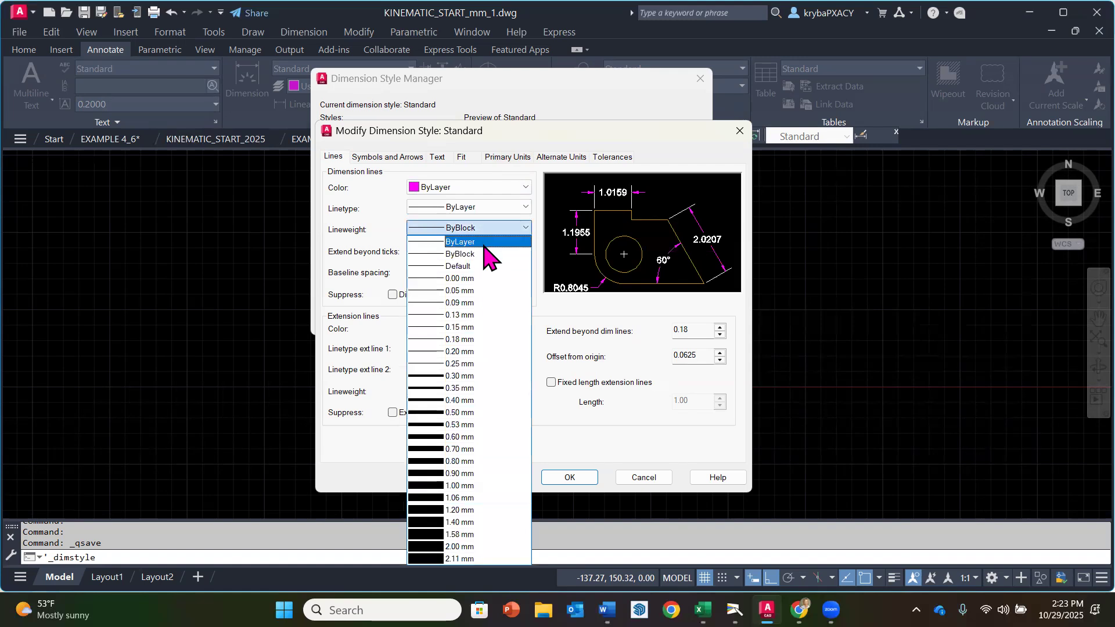
pyautogui.click(484, 245)
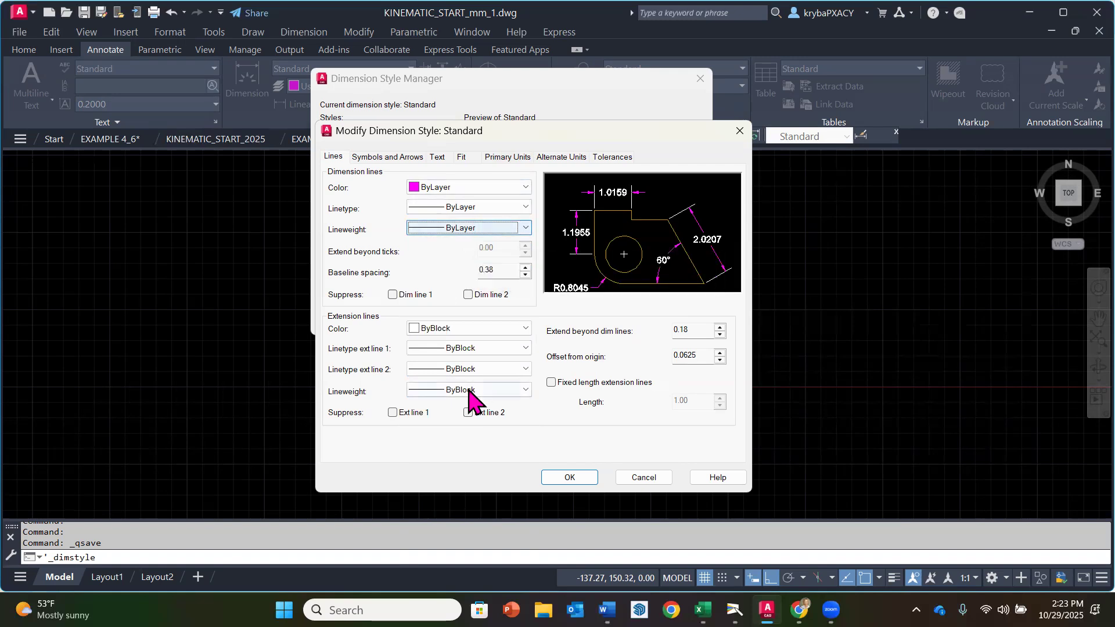
# Step: Set the extension lines' color, both linetypes and lineweight to ByLayer
pyautogui.click(461, 328)
pyautogui.click(447, 343)
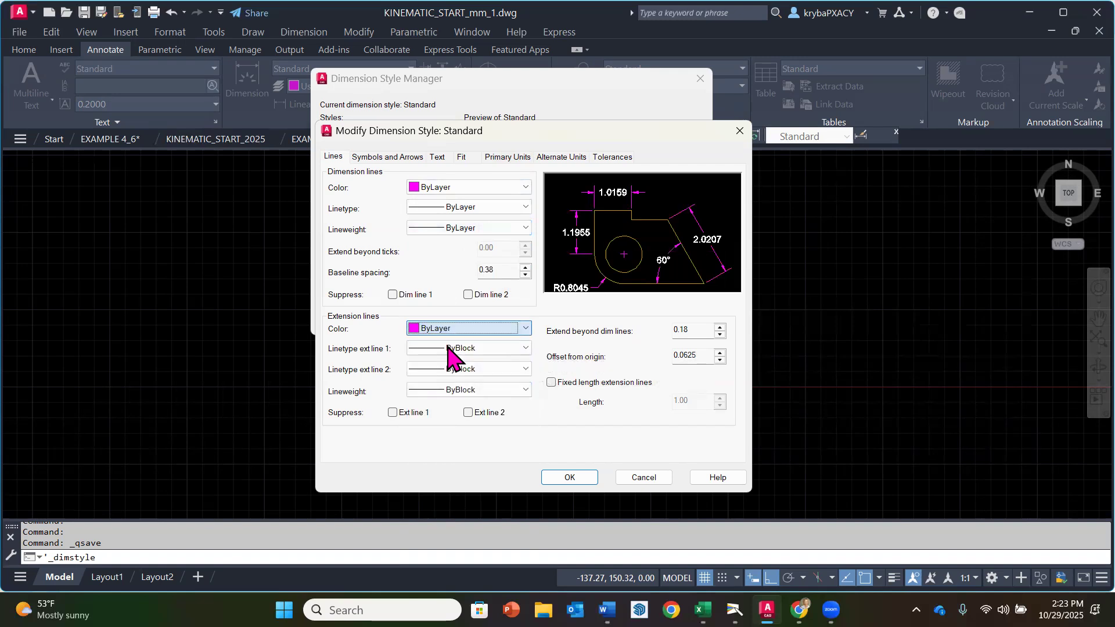
pyautogui.click(459, 347)
pyautogui.click(456, 362)
pyautogui.click(453, 369)
pyautogui.click(456, 392)
pyautogui.click(459, 390)
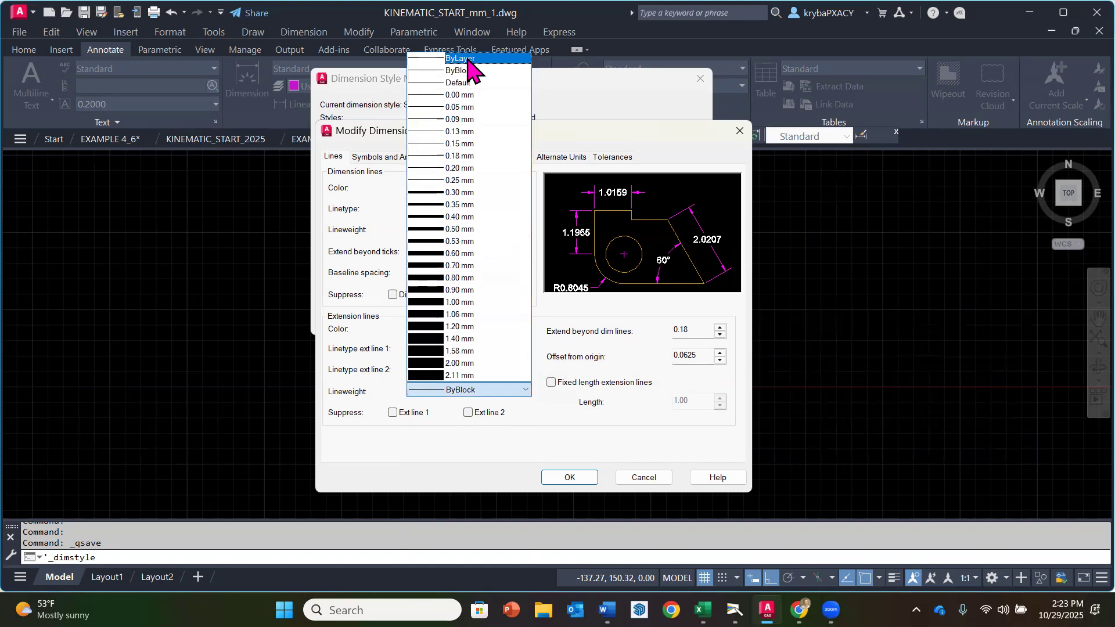
pyautogui.click(462, 59)
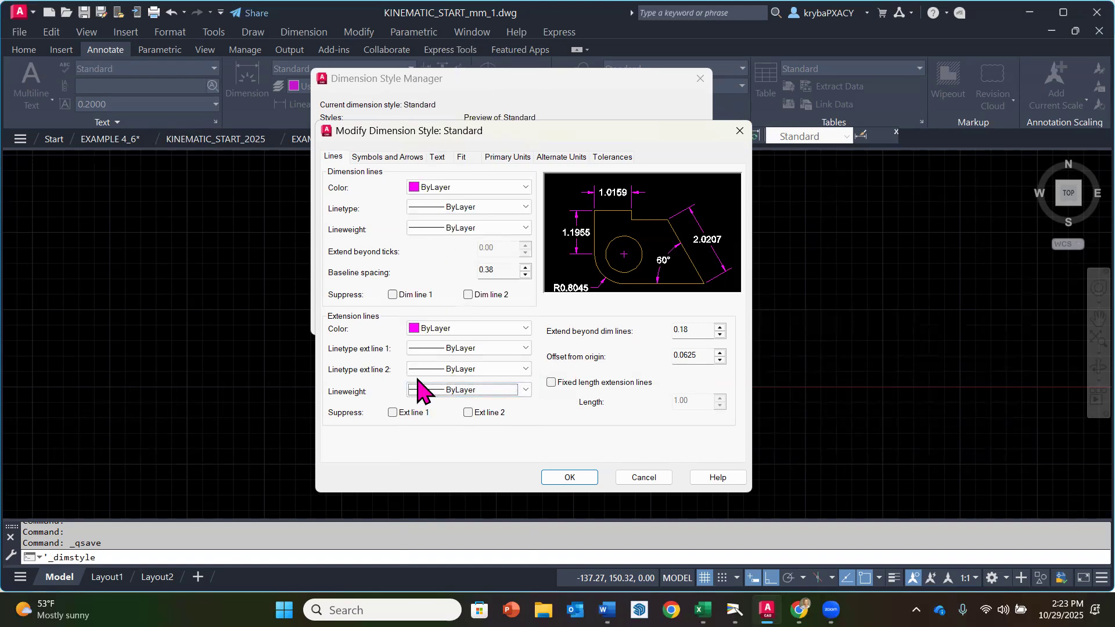
# Step: Set the dimension lines' baseline spacing to 9.652
pyautogui.doubleClick(500, 271)
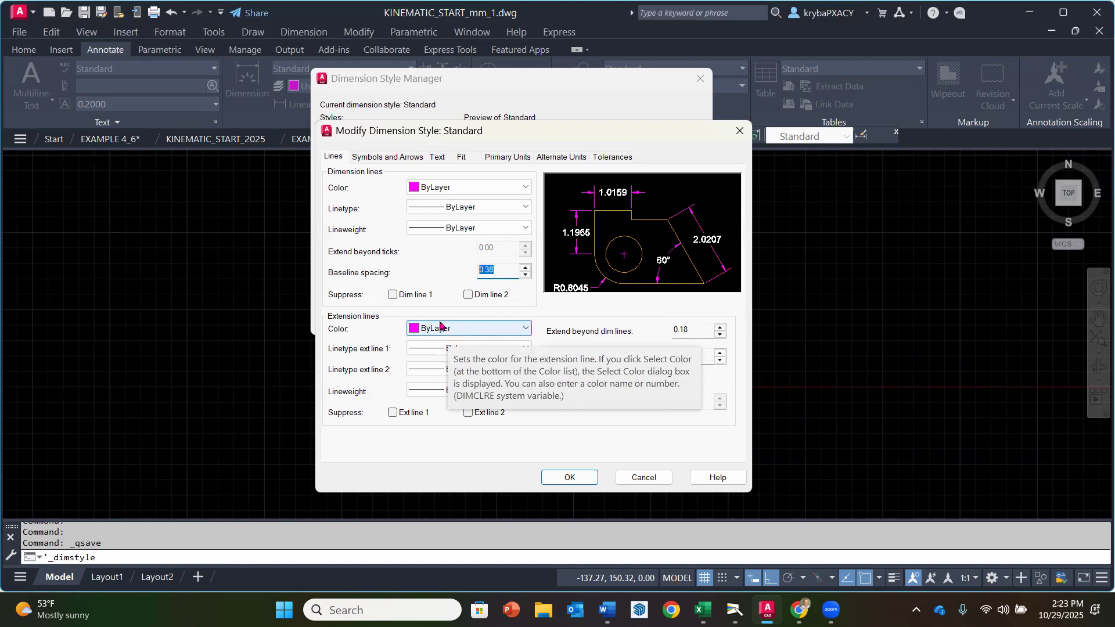
pyautogui.write('9.652')
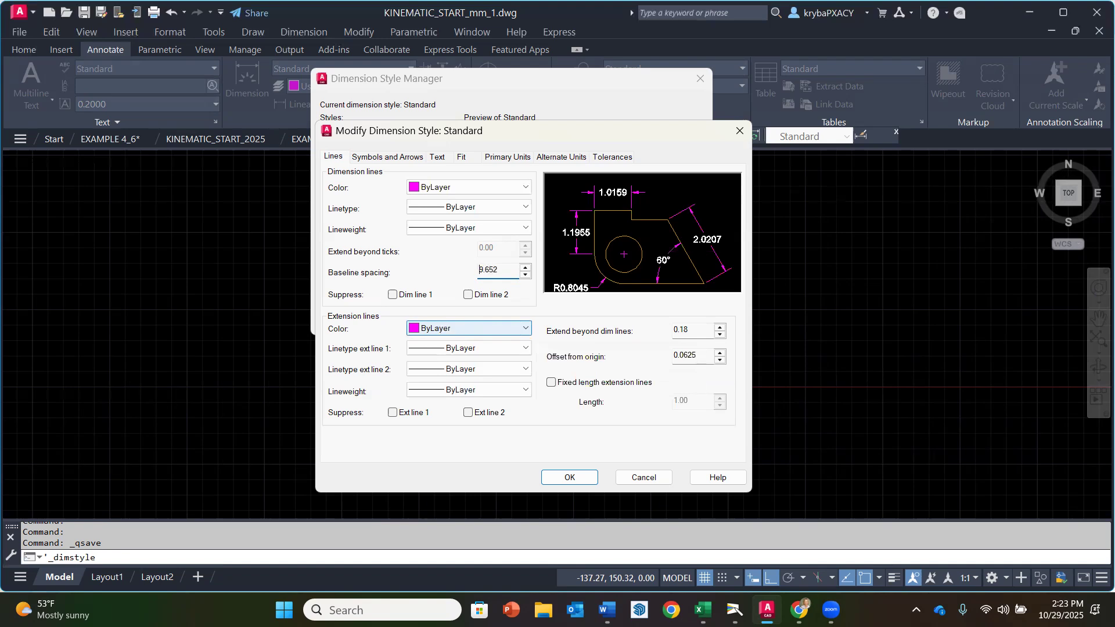
# Step: Set the extension lines to extend 4.572 beyond the dimension lines, with an offset from origin of 1.5875
pyautogui.click(697, 329)
pyautogui.moveTo(699, 332); pyautogui.dragTo(673, 330)
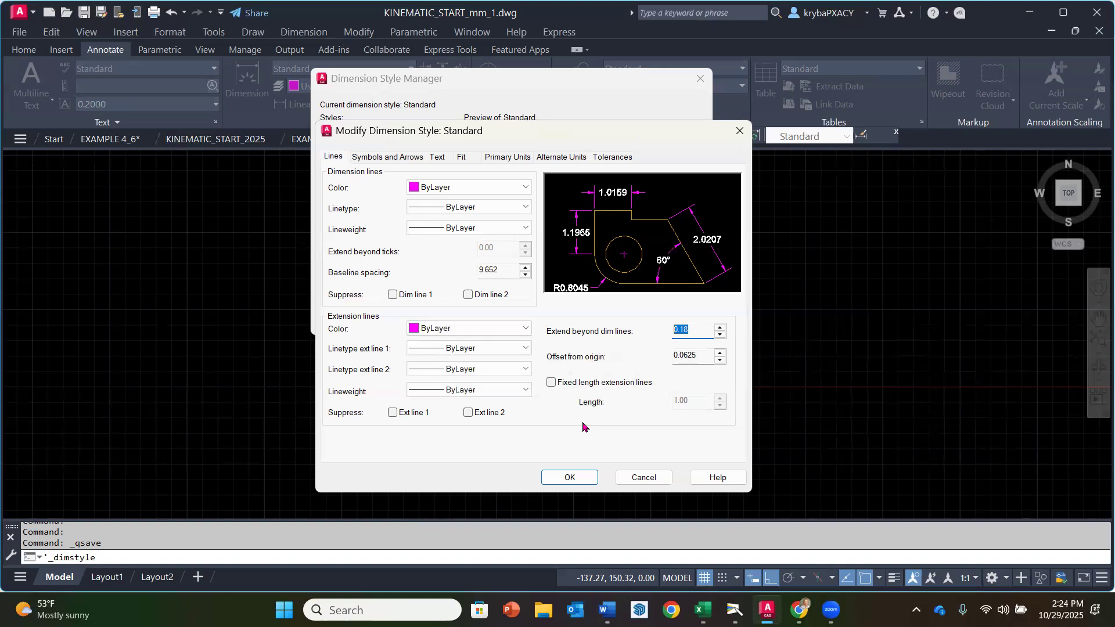
pyautogui.write('4.572')
pyautogui.moveTo(707, 356); pyautogui.dragTo(650, 367)
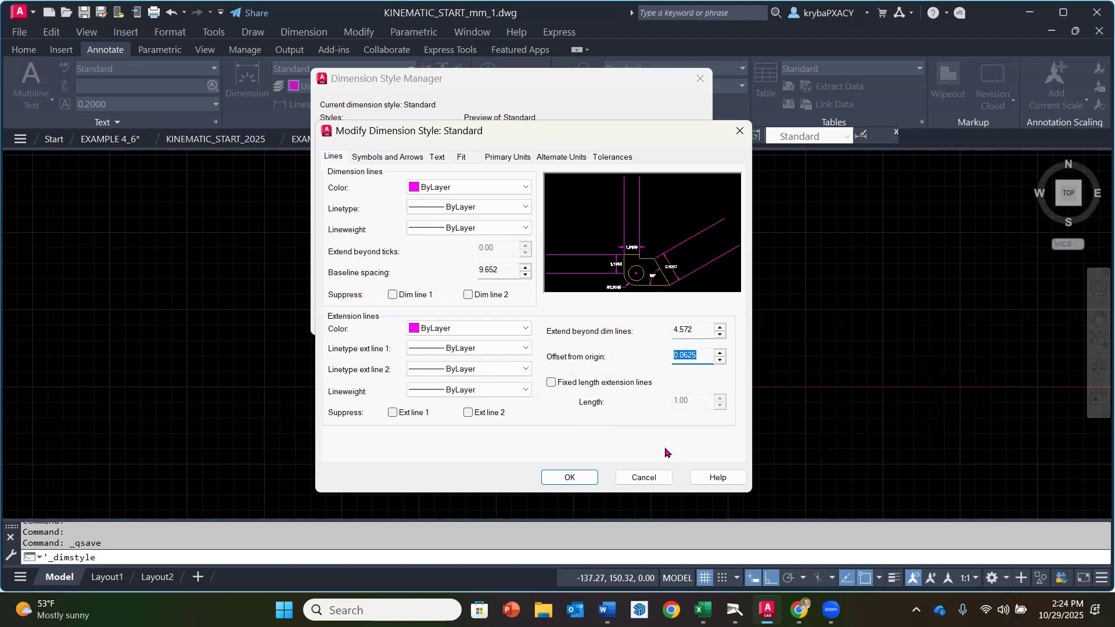
pyautogui.write('1.5875')
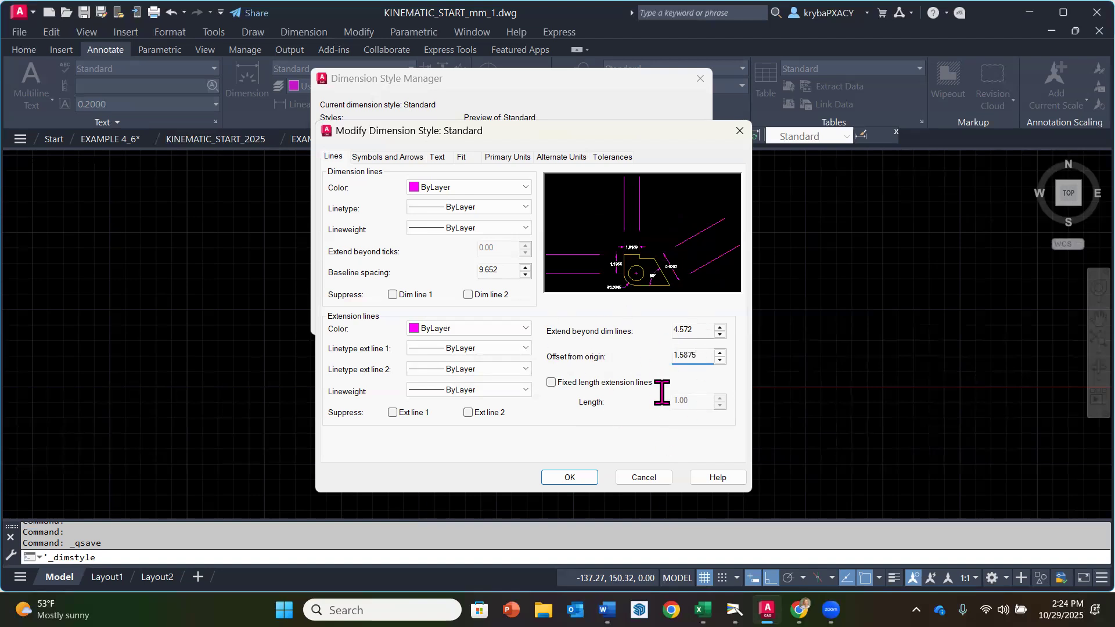
# Step: Set the dimension style's arrow size to 4.572, center marks to None and dimension break size to 3.175
pyautogui.click(391, 159)
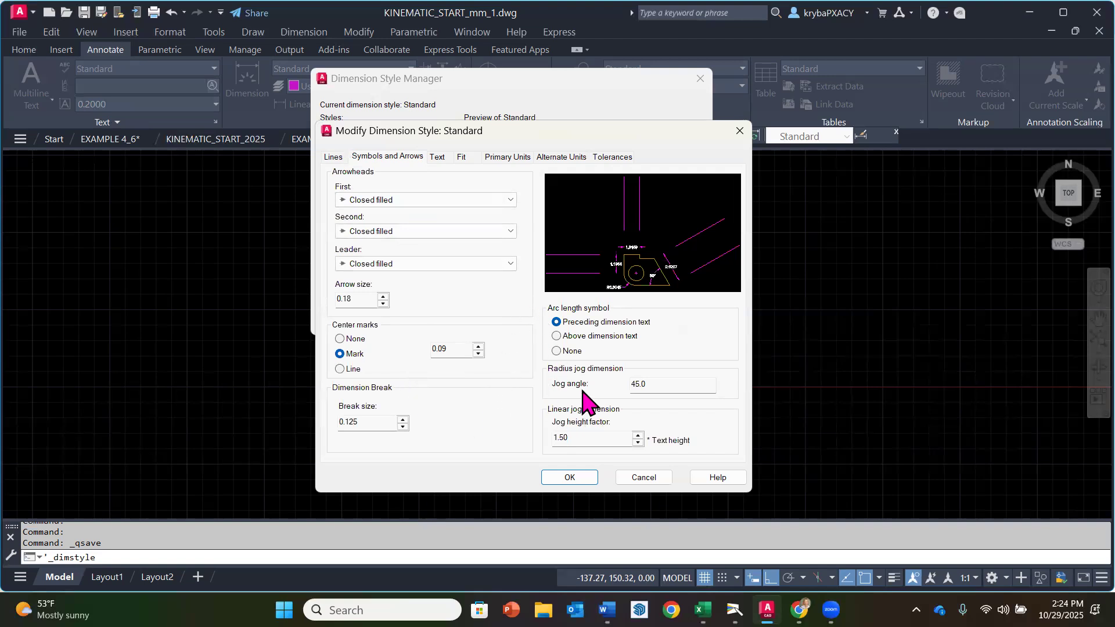
pyautogui.doubleClick(342, 301)
pyautogui.write('4.572')
pyautogui.click(341, 339)
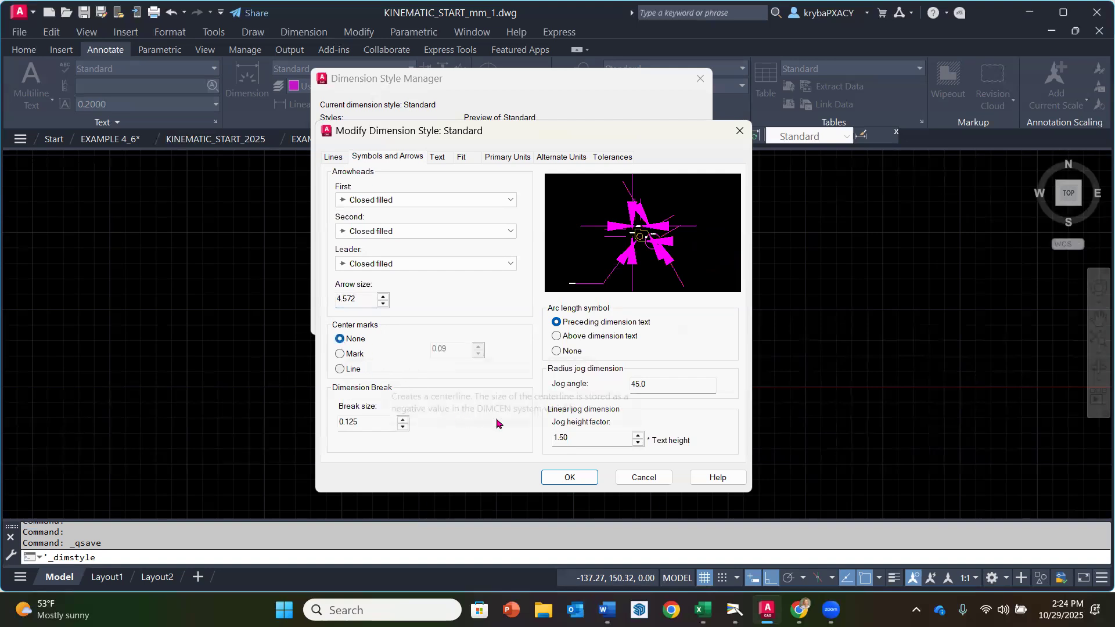
pyautogui.moveTo(371, 427); pyautogui.dragTo(321, 430)
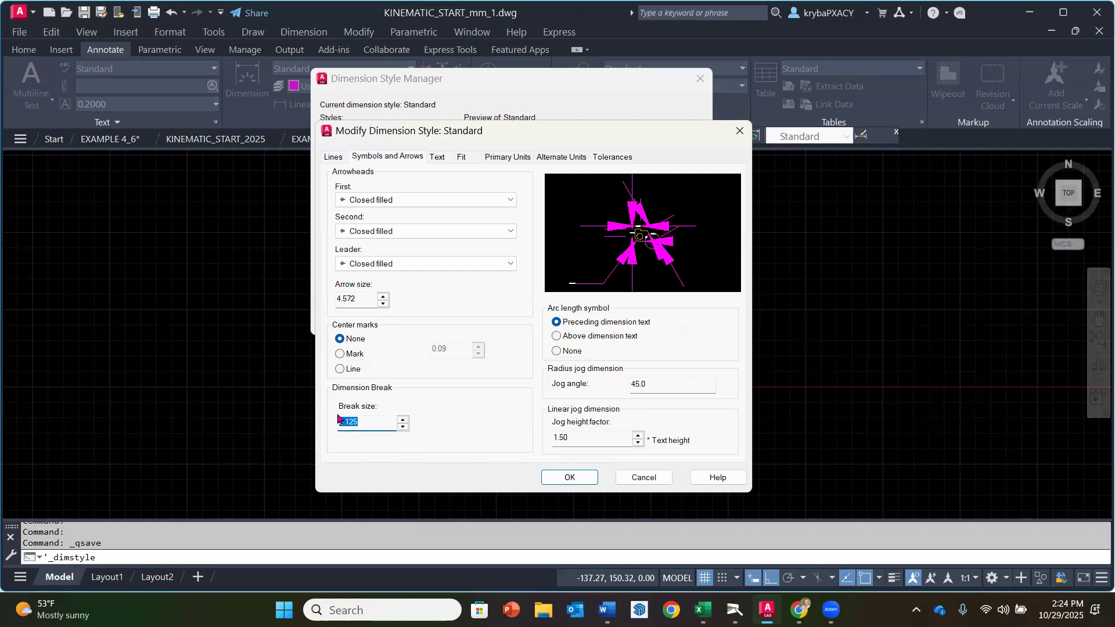
pyautogui.write('3.175')
# Step: Set the dimension text color to ByLayer, text height to 4.572 and offset from the dimension line to 2.286
pyautogui.click(439, 158)
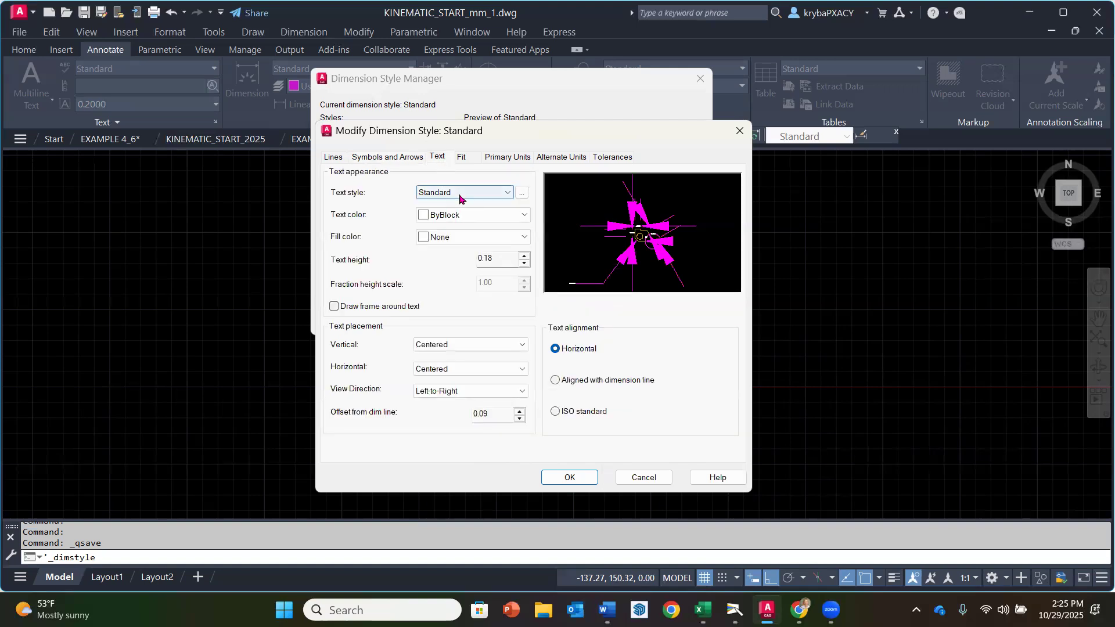
pyautogui.click(476, 215)
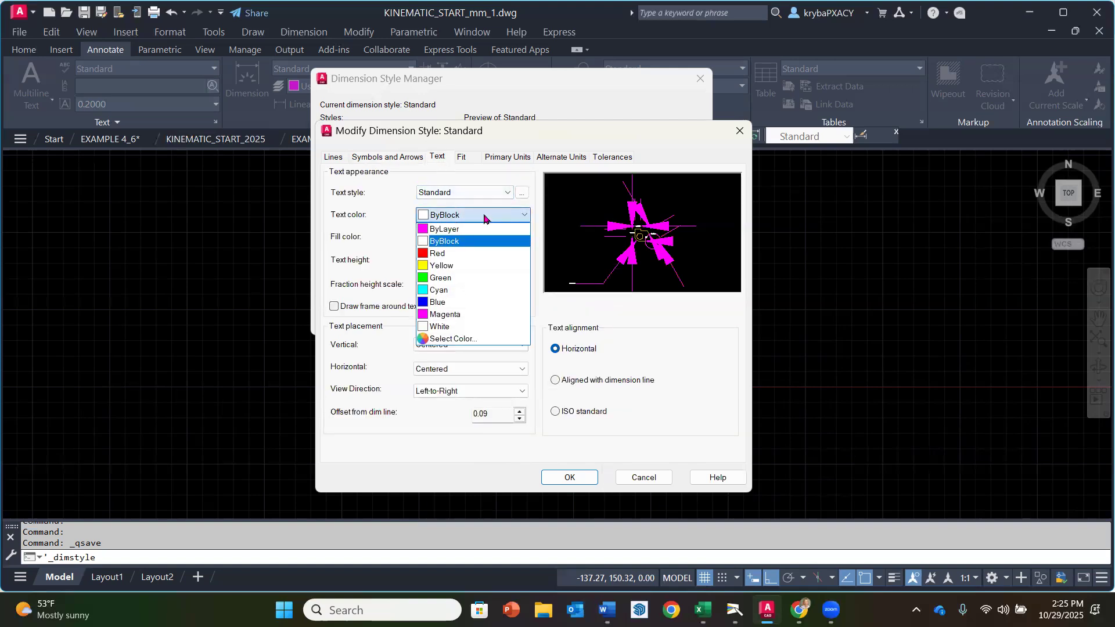
pyautogui.click(477, 230)
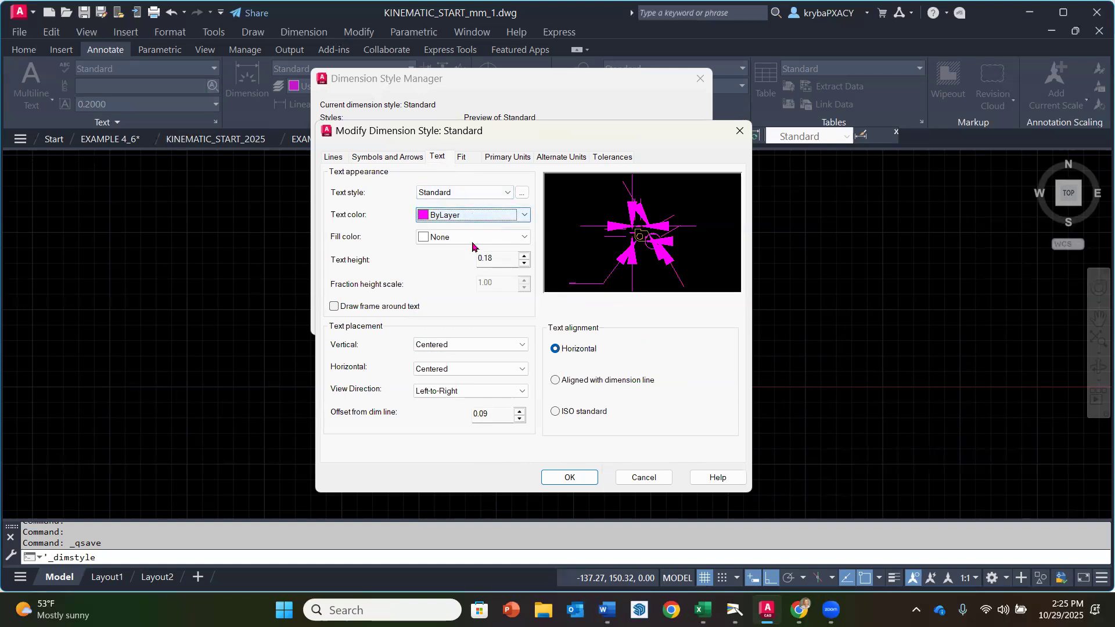
pyautogui.moveTo(504, 262); pyautogui.dragTo(470, 262)
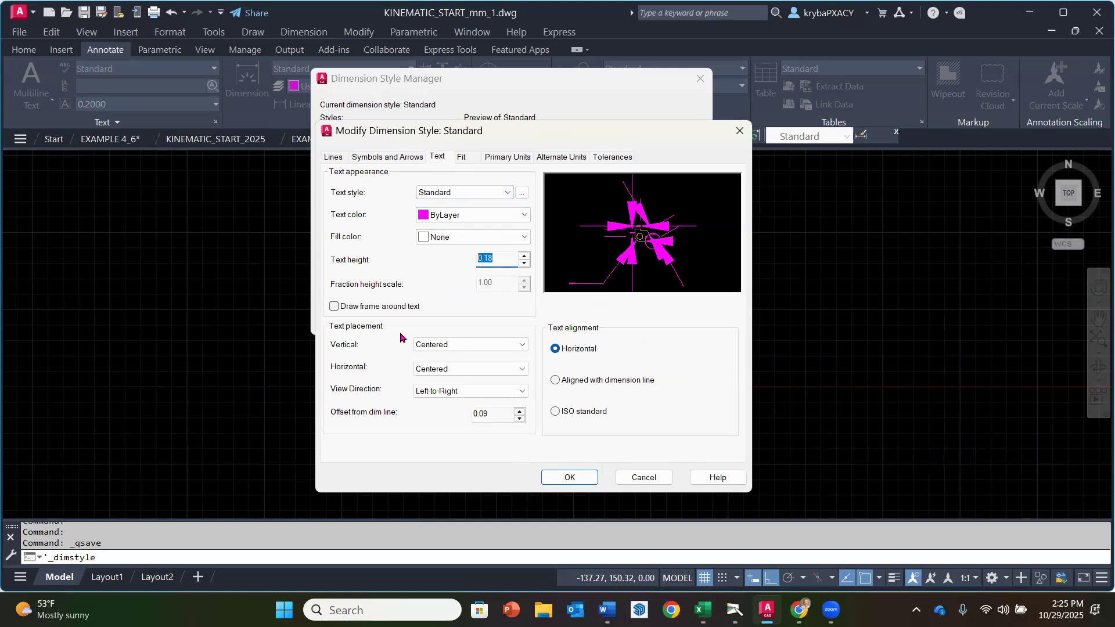
pyautogui.write('4.572')
pyautogui.click(503, 417)
pyautogui.moveTo(501, 419); pyautogui.dragTo(430, 439)
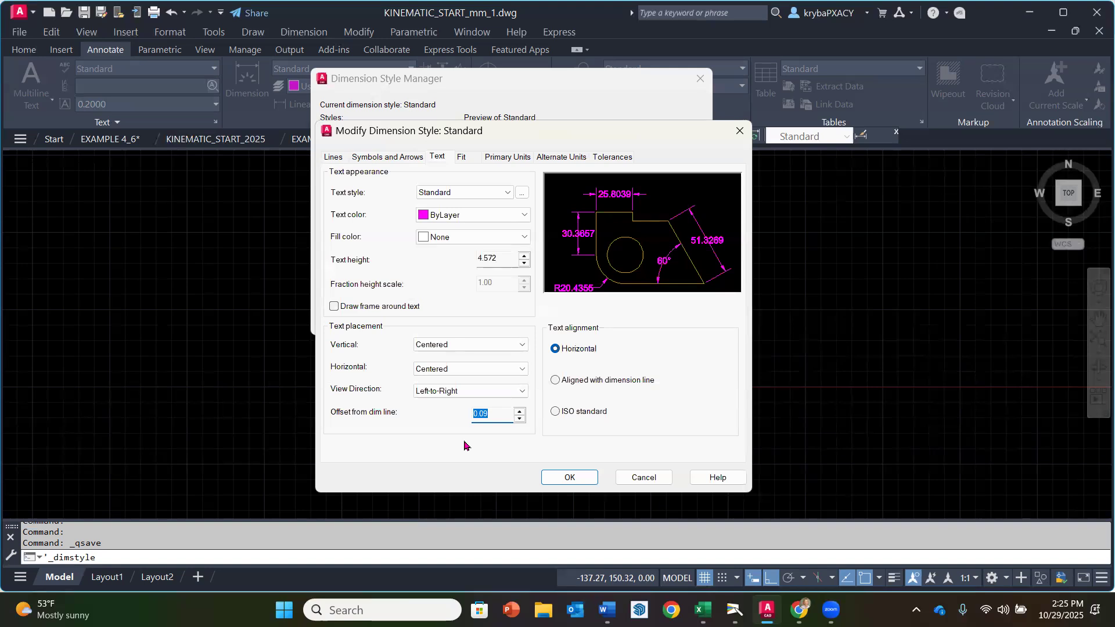
pyautogui.write('2.286')
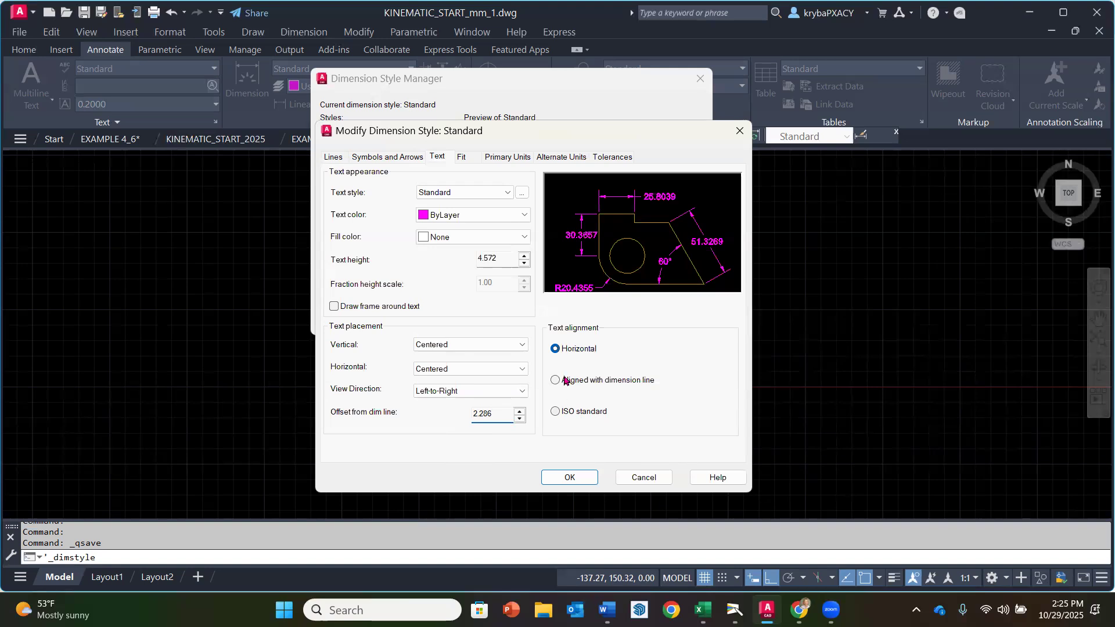
# Step: Set the linear dimension precision of the primary units to 0.00
pyautogui.click(462, 158)
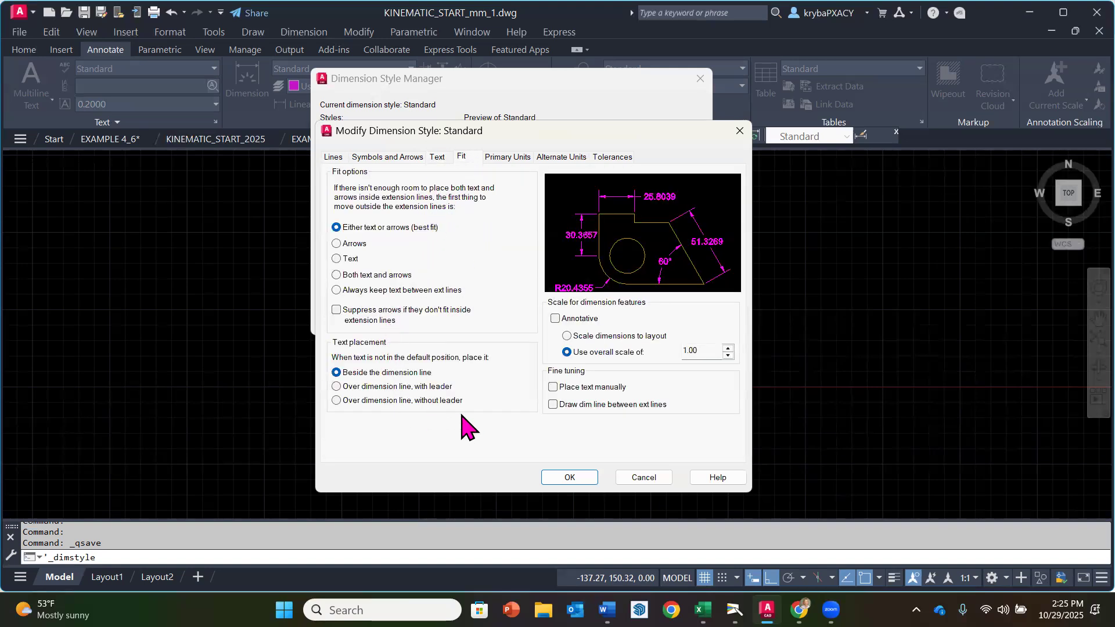
pyautogui.click(513, 158)
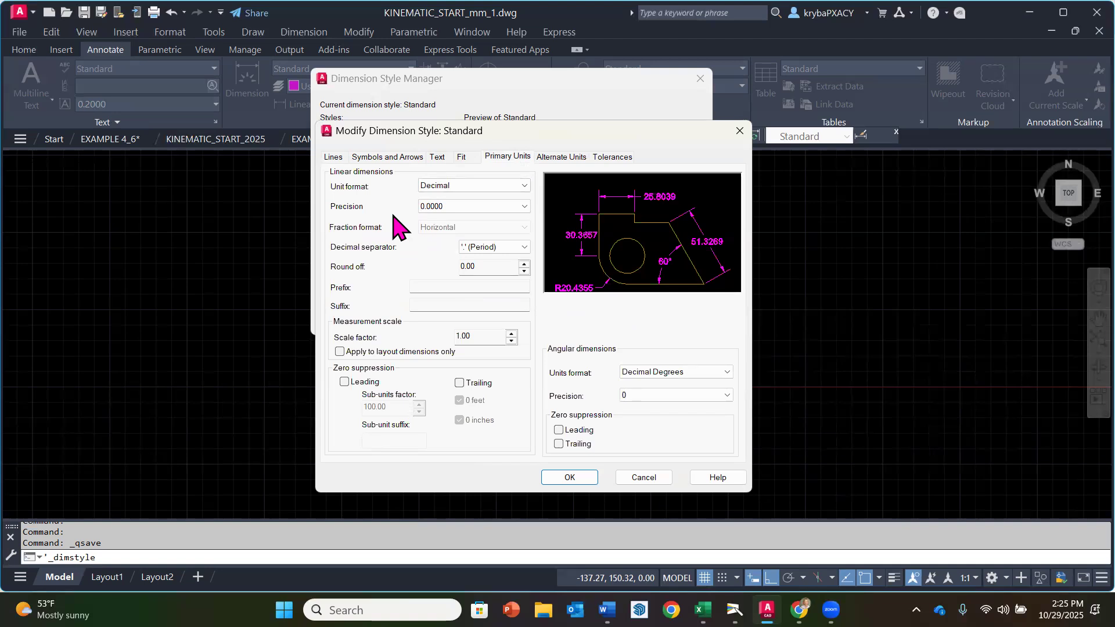
pyautogui.click(523, 207)
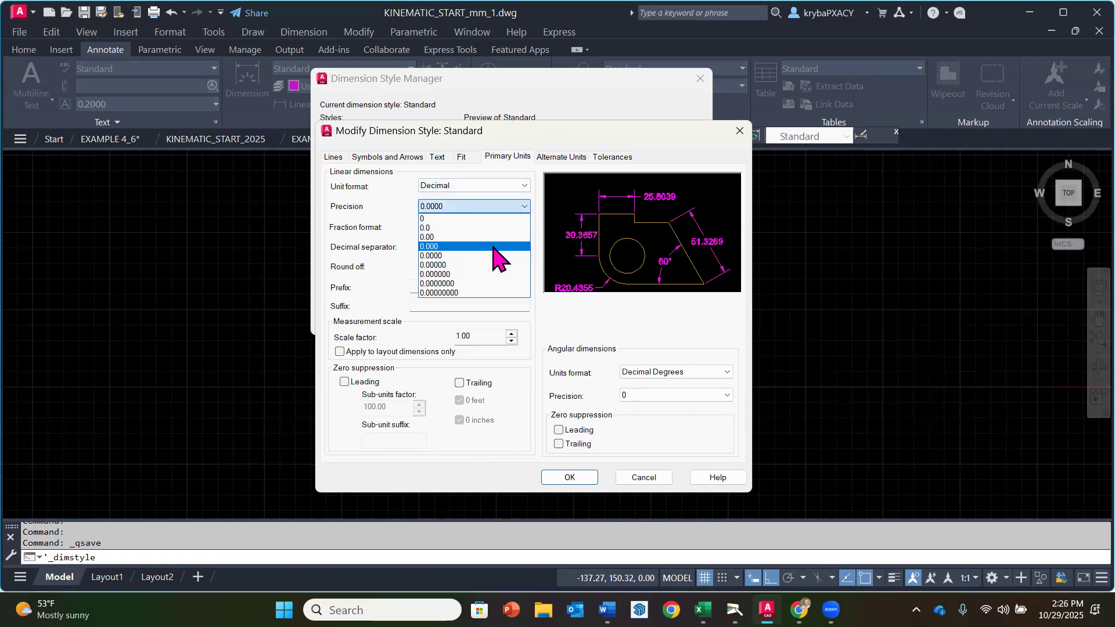
pyautogui.click(498, 238)
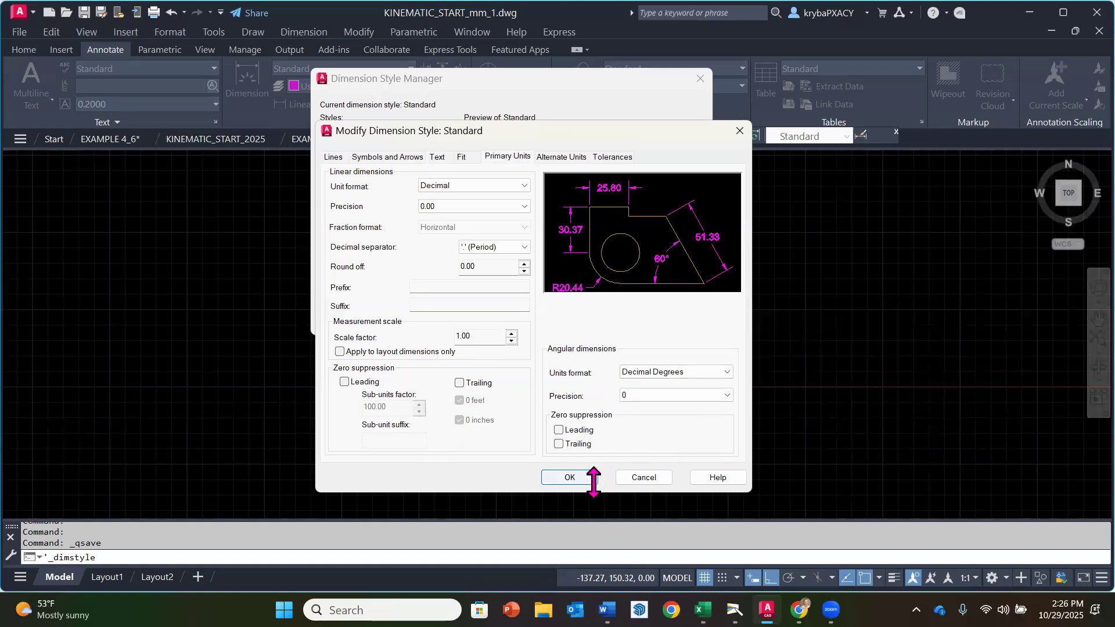
# Step: Check the remaining dimension style settings, accept the modifications and make the Standard style current
pyautogui.click(558, 156)
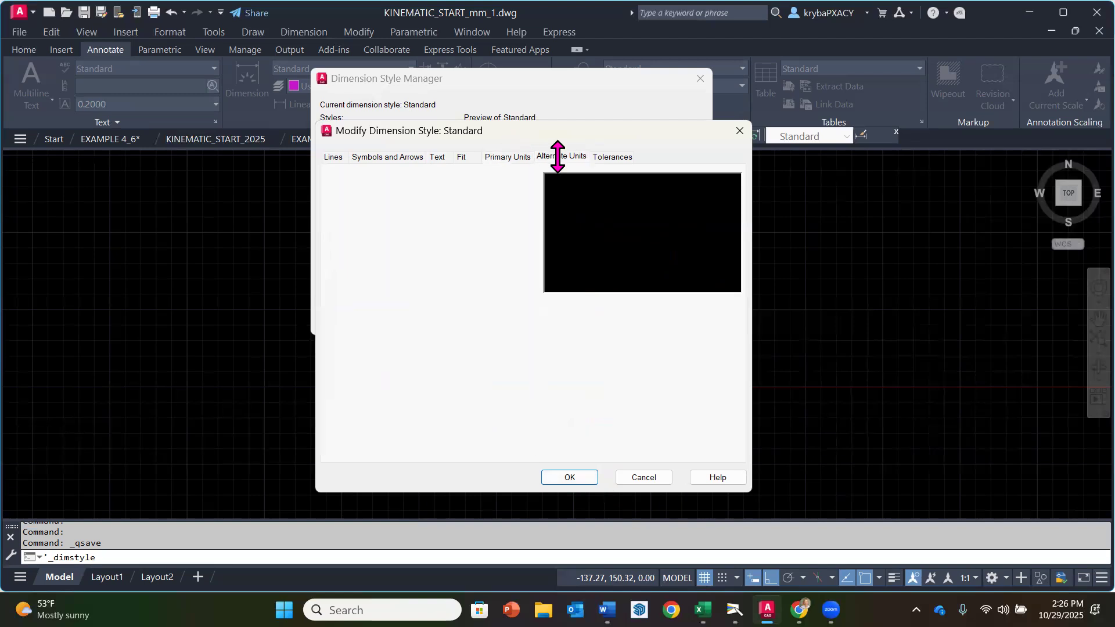
pyautogui.click(613, 155)
pyautogui.click(333, 157)
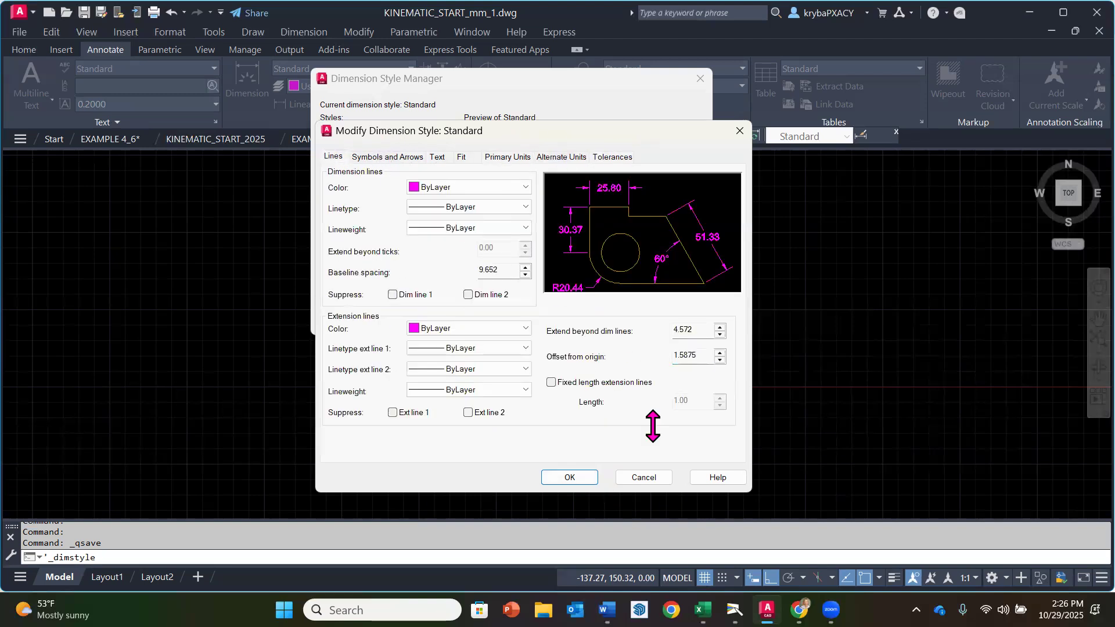
pyautogui.click(569, 477)
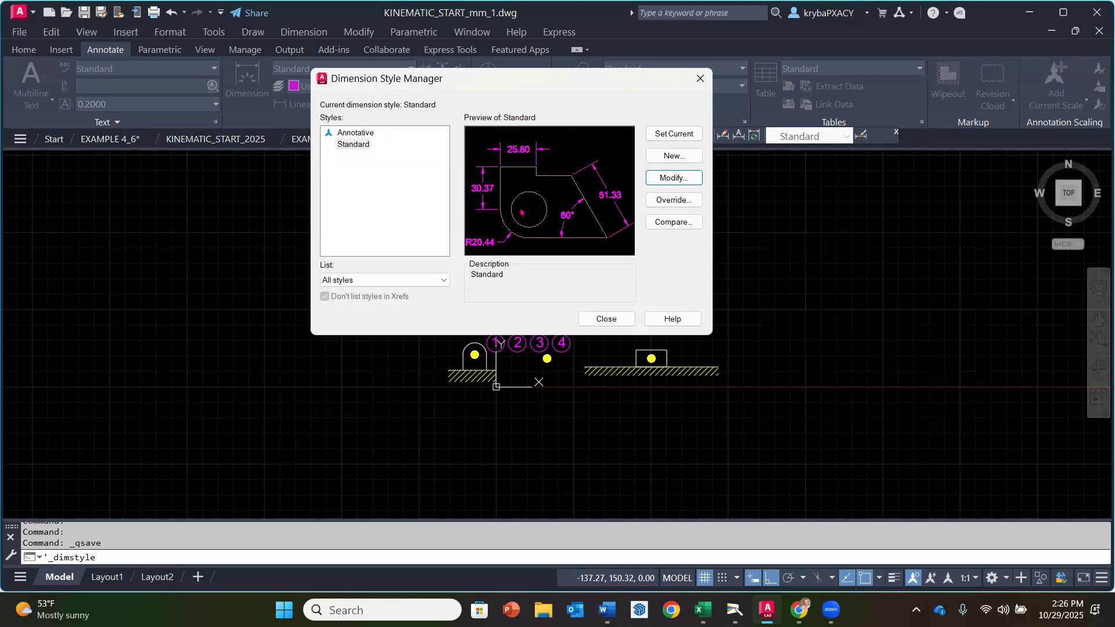
pyautogui.click(682, 136)
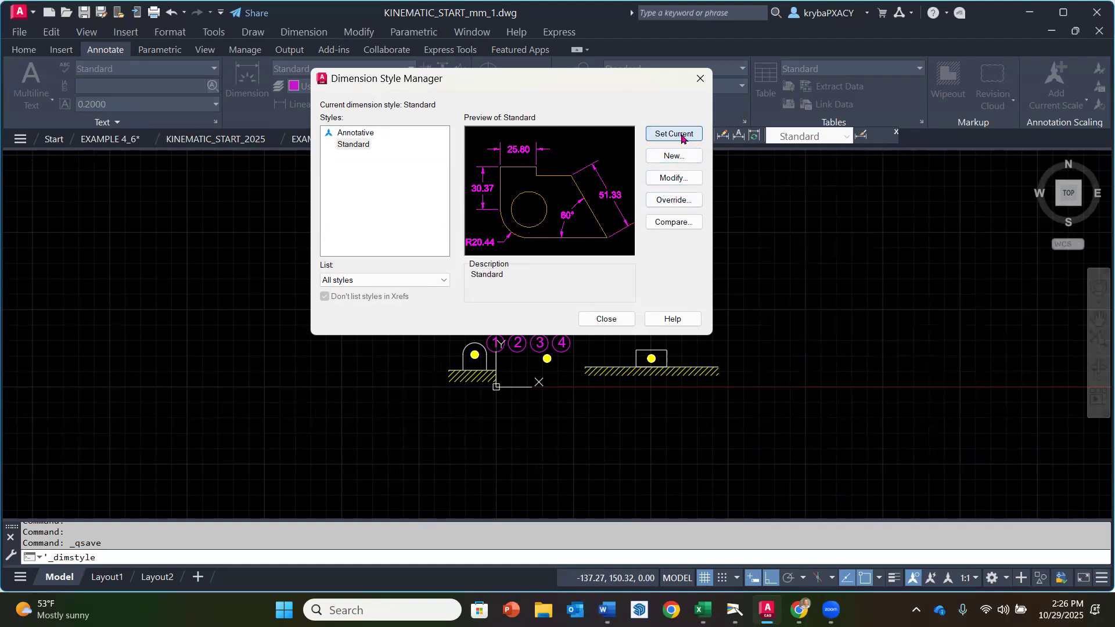
# Step: Close the dimension style settings and place a trial horizontal linear dimension of the round-topped support's width below its hatched base
pyautogui.click(607, 319)
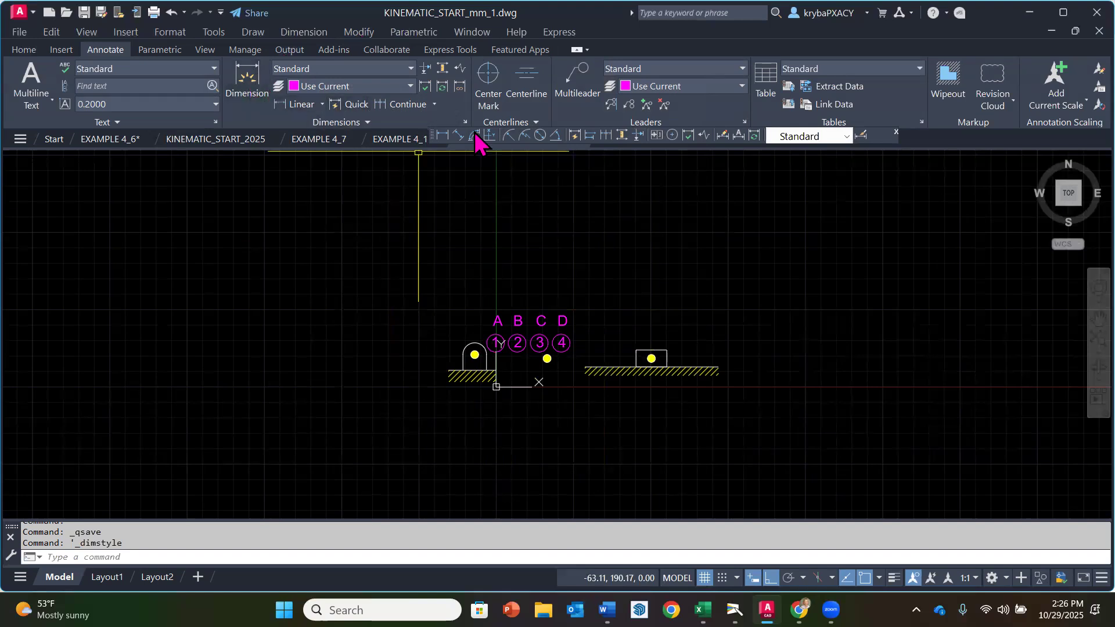
pyautogui.click(441, 136)
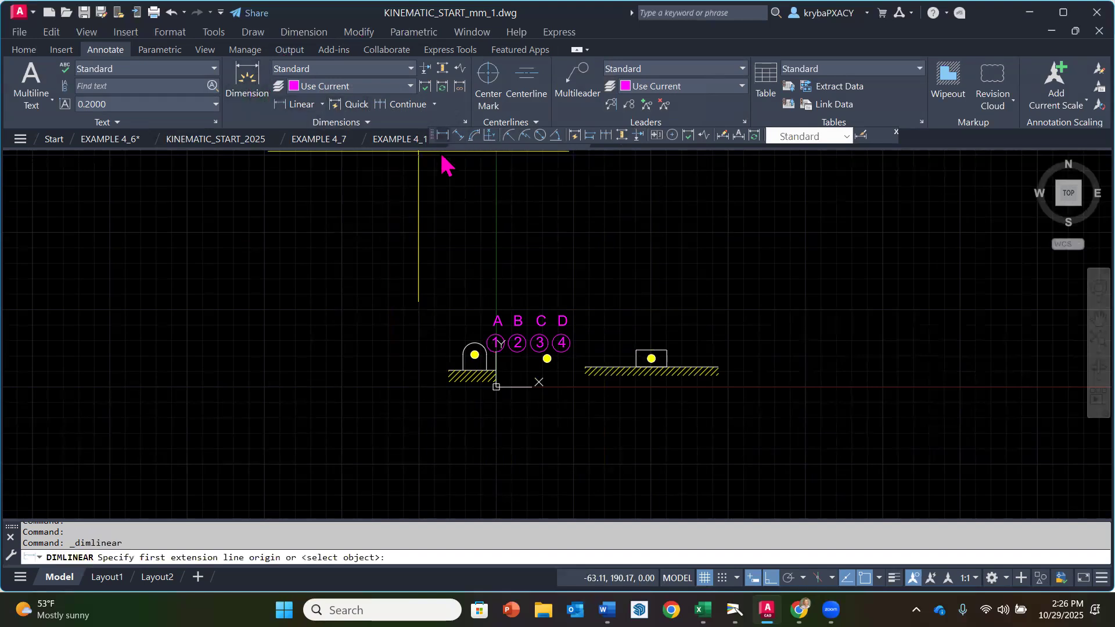
pyautogui.click(463, 354)
pyautogui.click(487, 354)
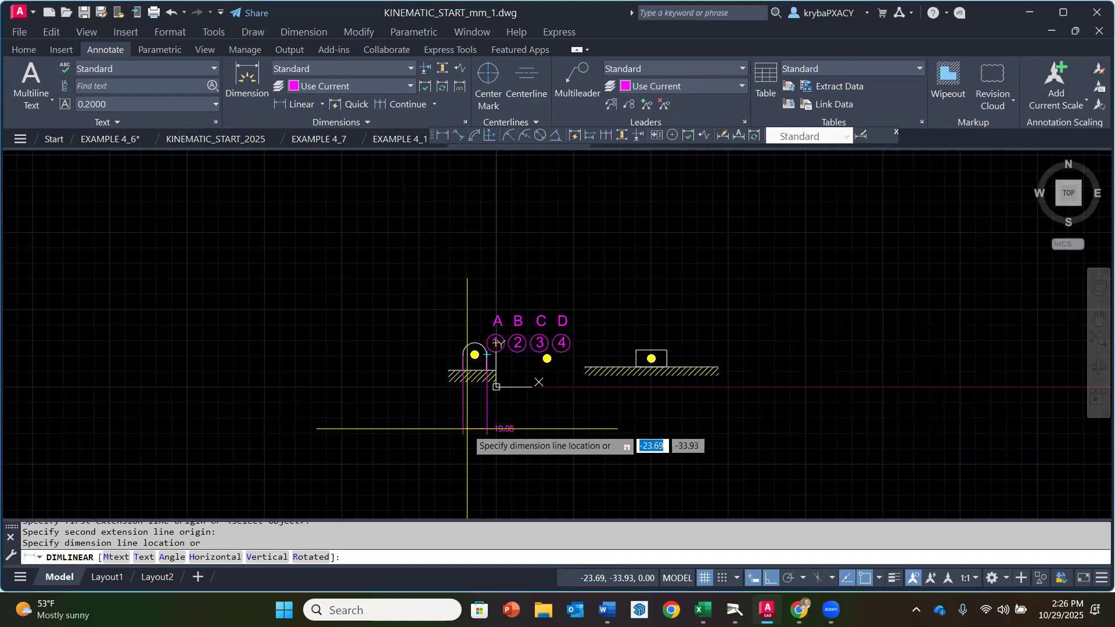
pyautogui.click(514, 417)
pyautogui.scroll(2, 567, 405)
pyautogui.scroll(1, 563, 405)
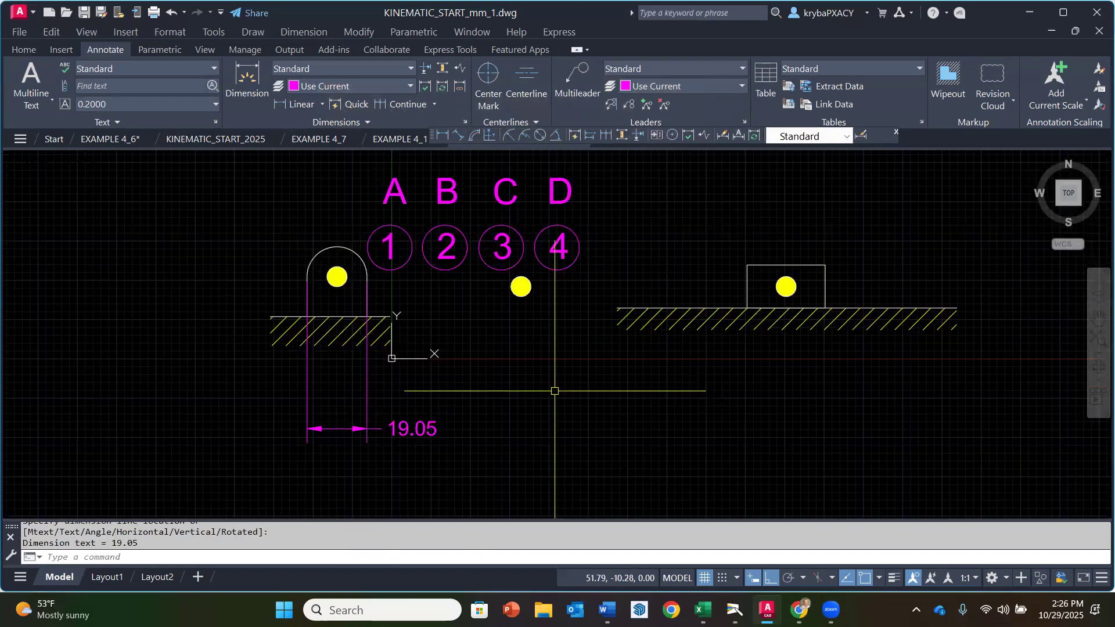
# Step: Erase the trial width dimension below the round-topped support
pyautogui.press('Escape')
pyautogui.write('e')
pyautogui.press('Return')
pyautogui.click(442, 463)
pyautogui.click(413, 409)
pyautogui.rightClick(423, 409)
pyautogui.rightClick(435, 409)
pyautogui.press('Escape')
pyautogui.scroll(-5, 520, 398)
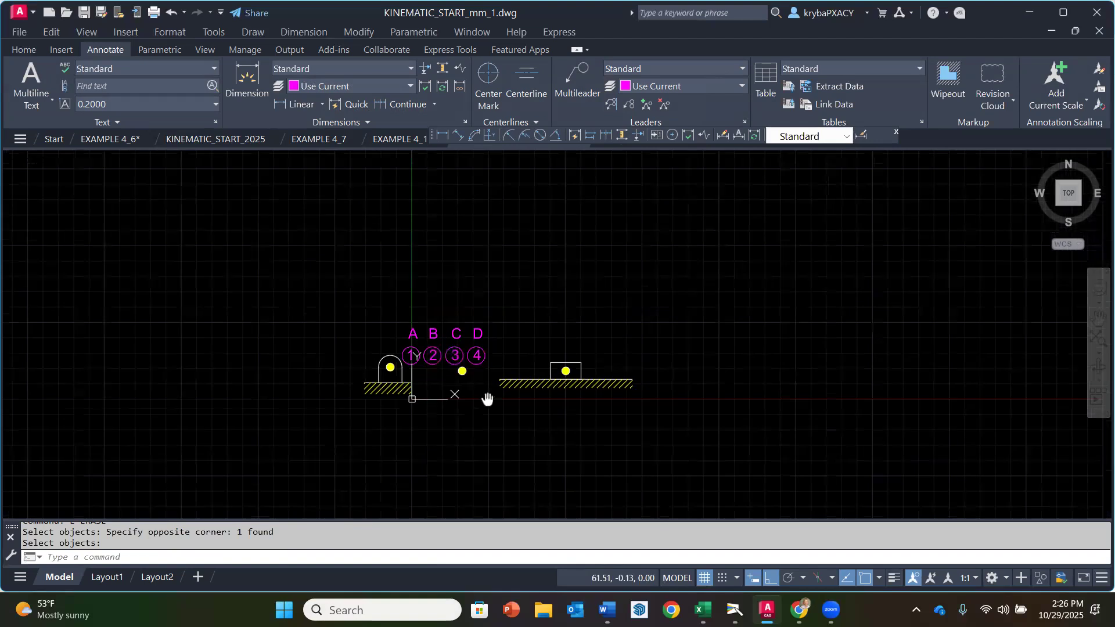
# Step: Save the converted drawing under its current name and review its list of layers
pyautogui.click(25, 33)
pyautogui.click(65, 165)
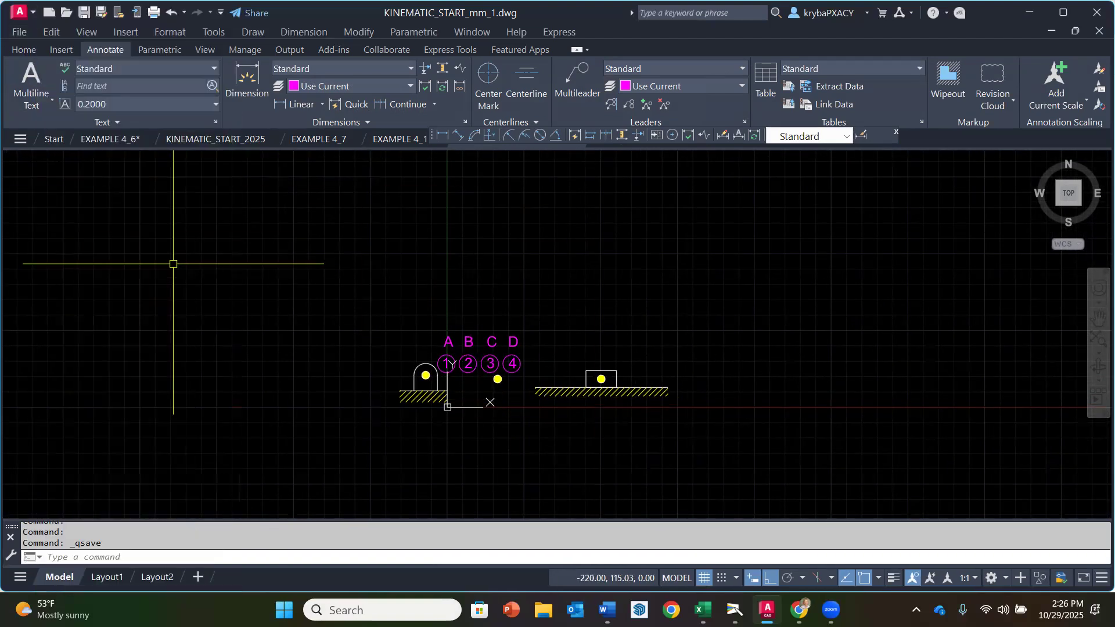
pyautogui.click(25, 50)
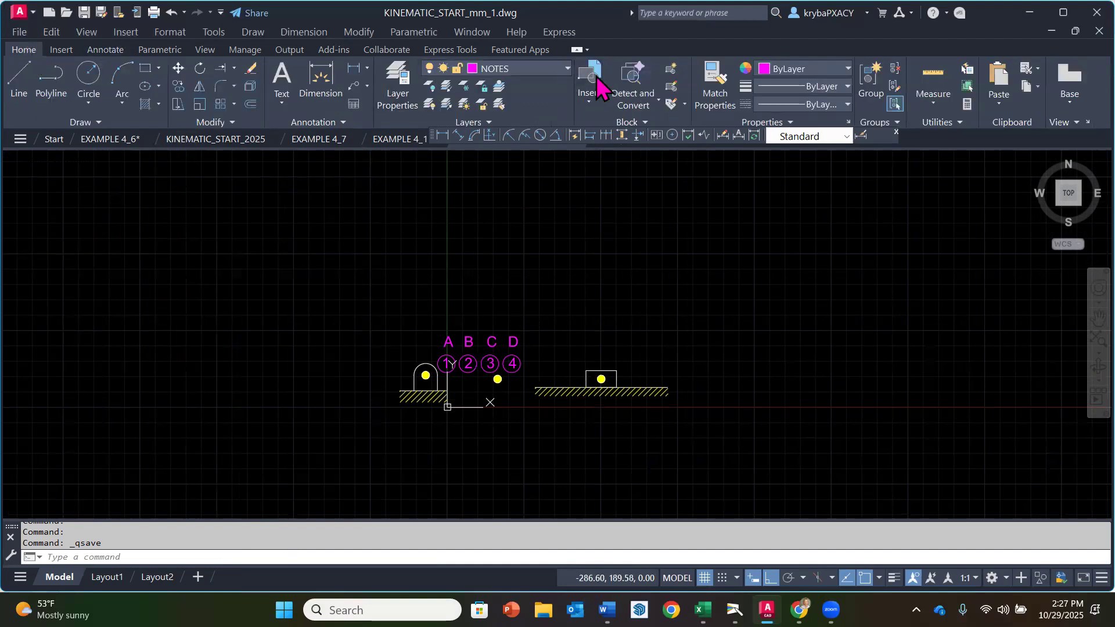
pyautogui.click(566, 70)
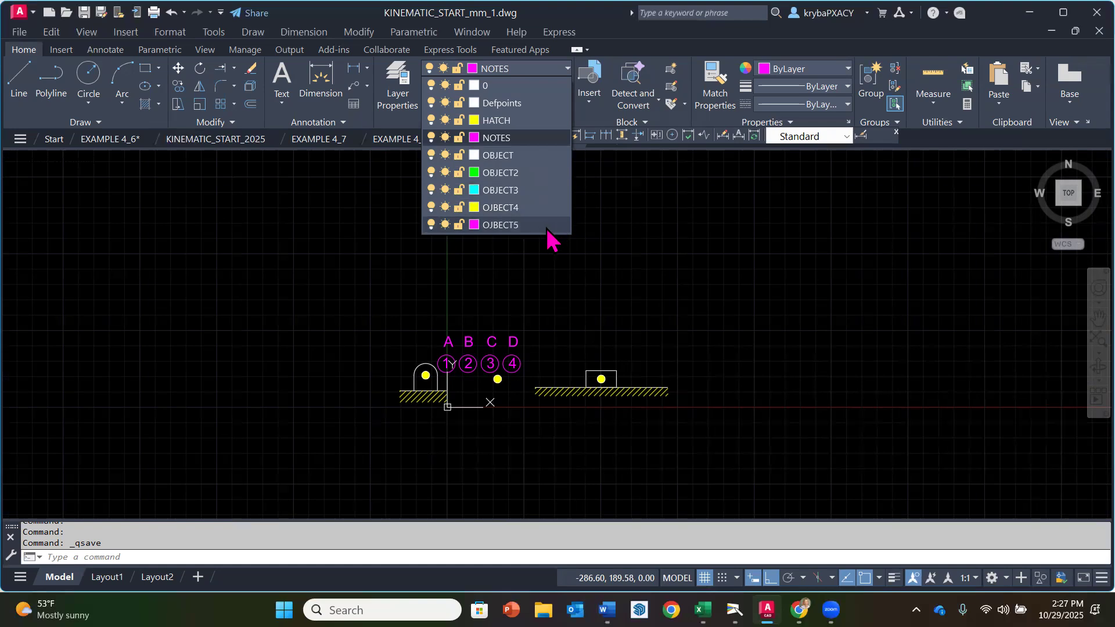
pyautogui.click(633, 114)
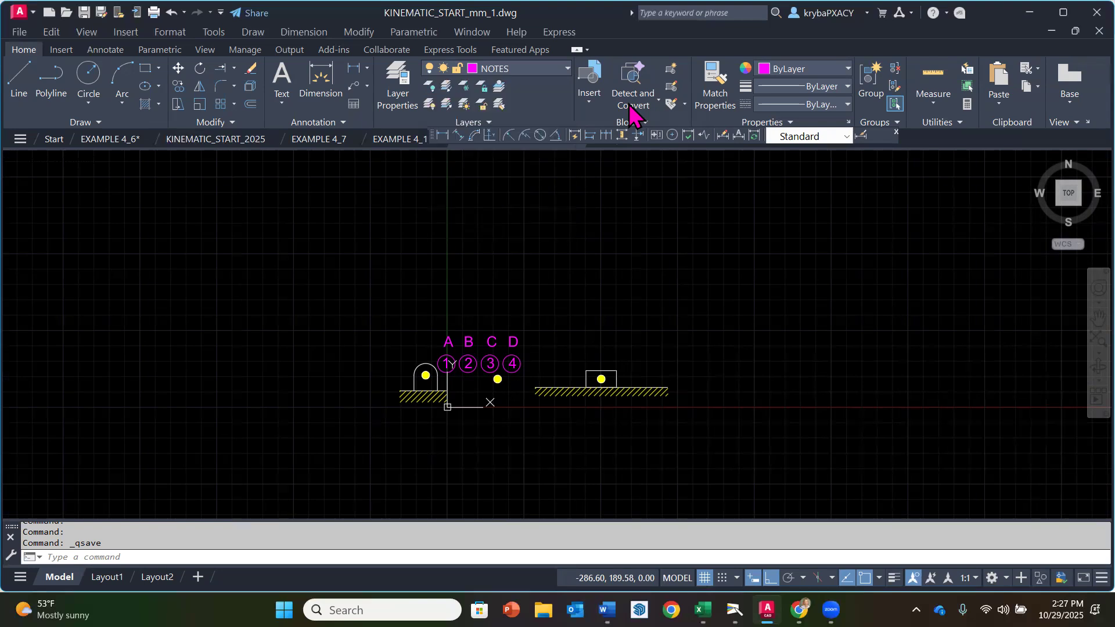
pyautogui.click(19, 32)
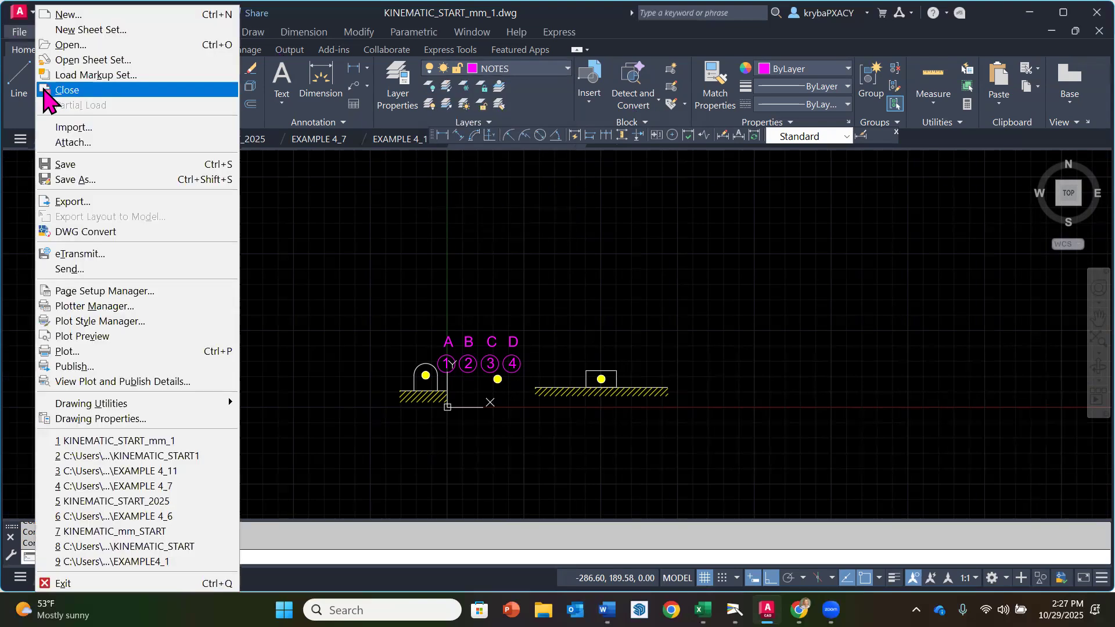
pyautogui.click(68, 166)
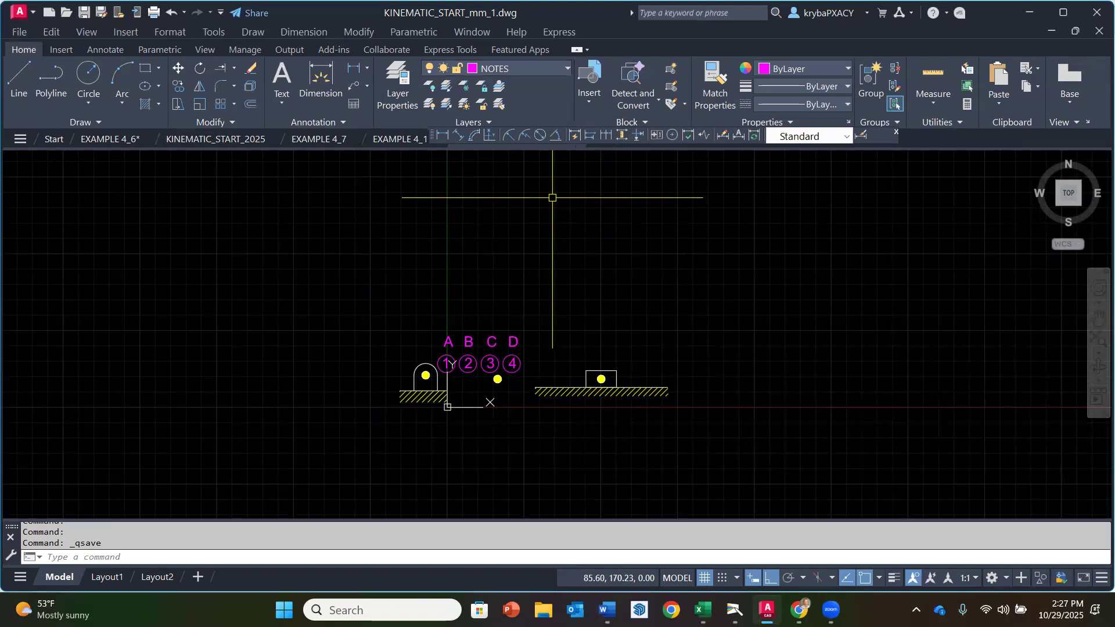